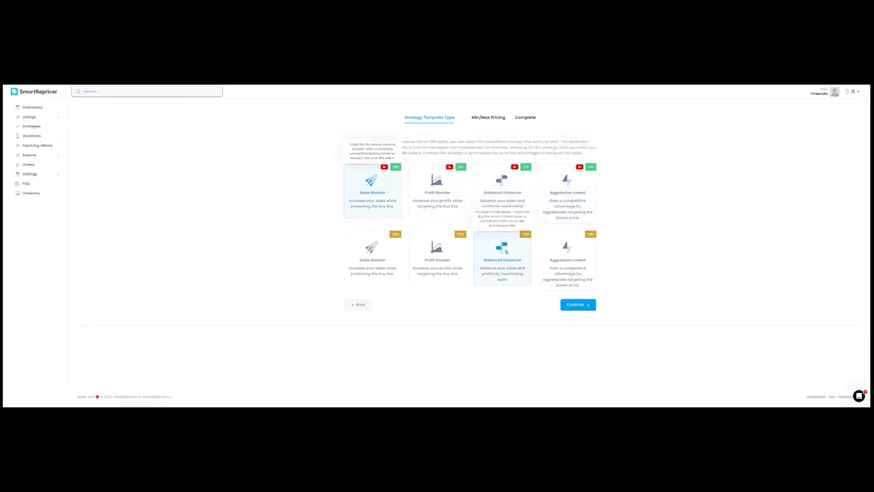
# Proceed to Min/Max Pricing and review the ROI-Based Calculation and Fixed Profit Model options.
pyautogui.click(577, 305)
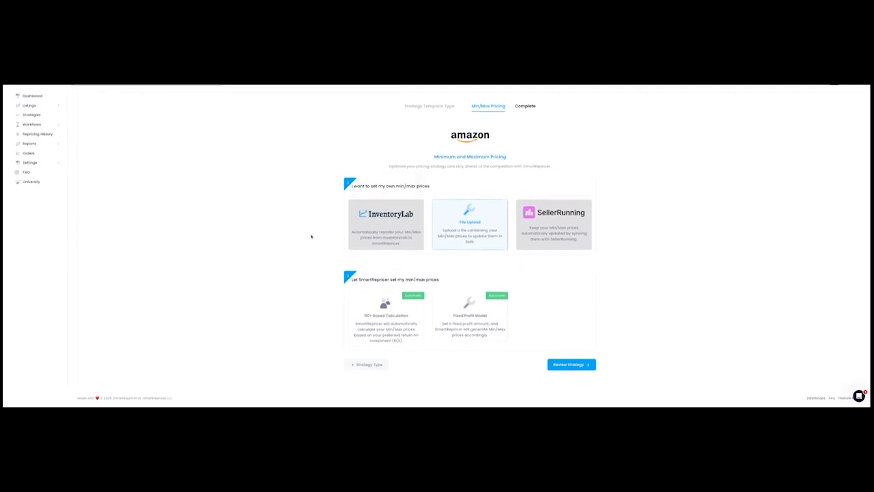
pyautogui.moveTo(400, 230)
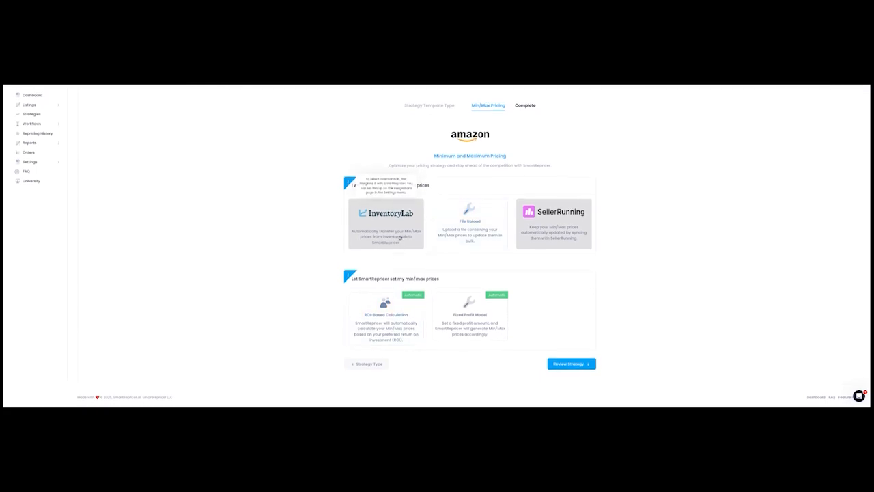
pyautogui.click(393, 318)
pyautogui.scroll(-2, 403, 319)
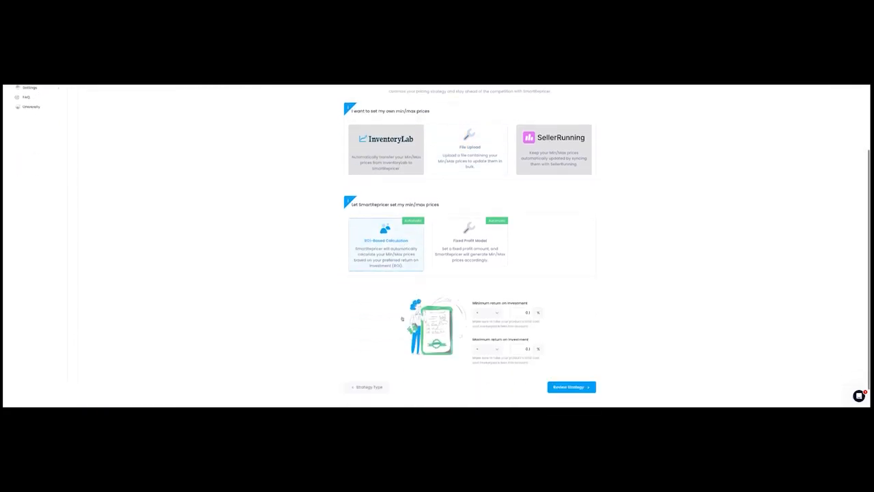
pyautogui.click(469, 243)
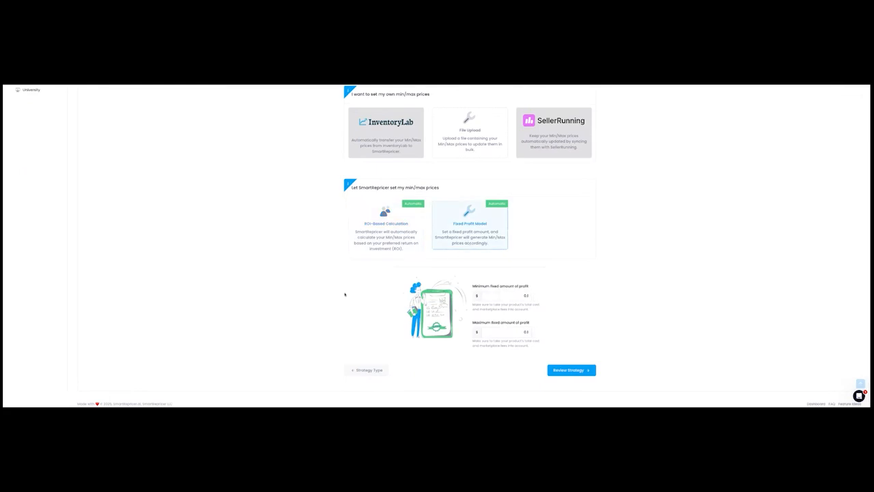
pyautogui.scroll(3, 281, 369)
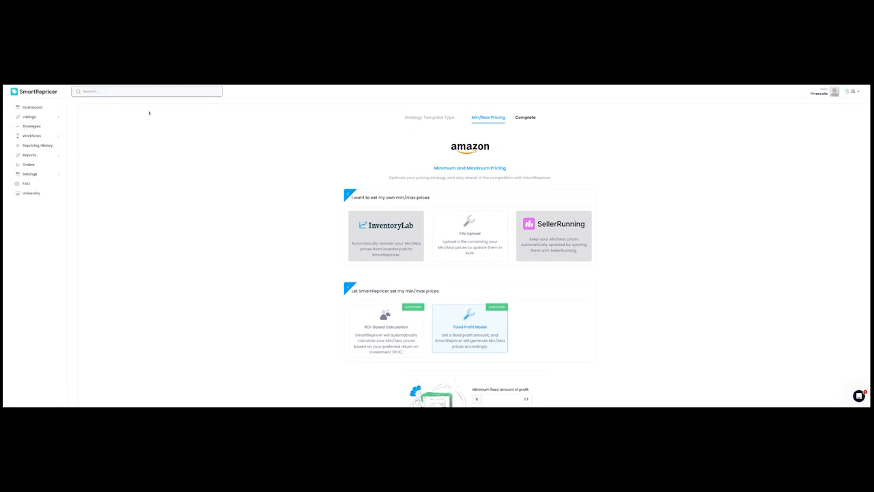
# Start a new strategy from the strategies list, choose the pre-configured Buy Box type, and continue to the Pursuit stage.
pyautogui.click(47, 126)
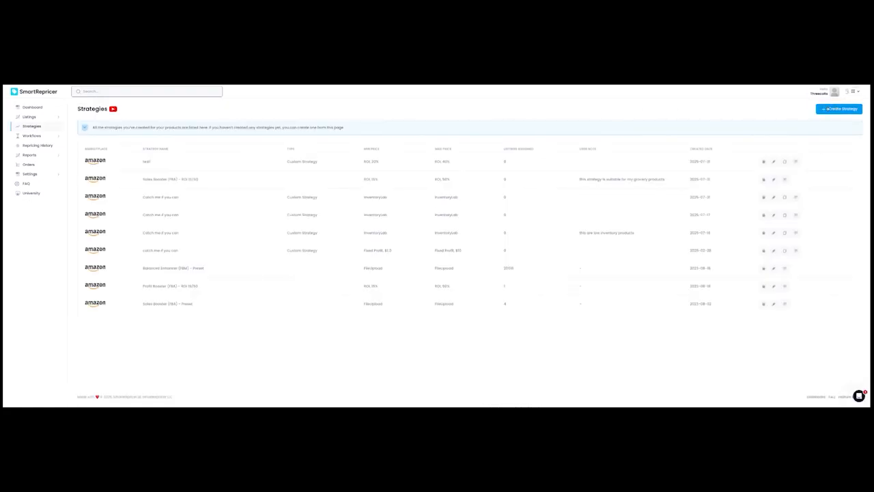
pyautogui.click(829, 108)
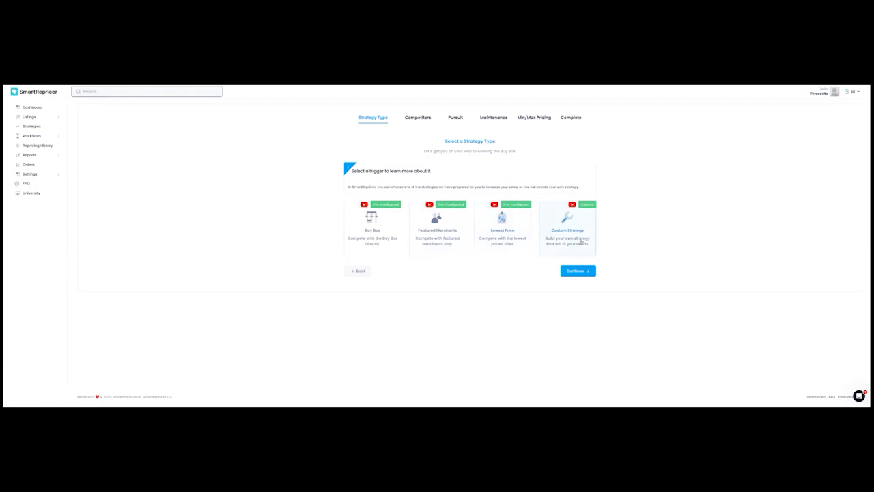
pyautogui.click(355, 236)
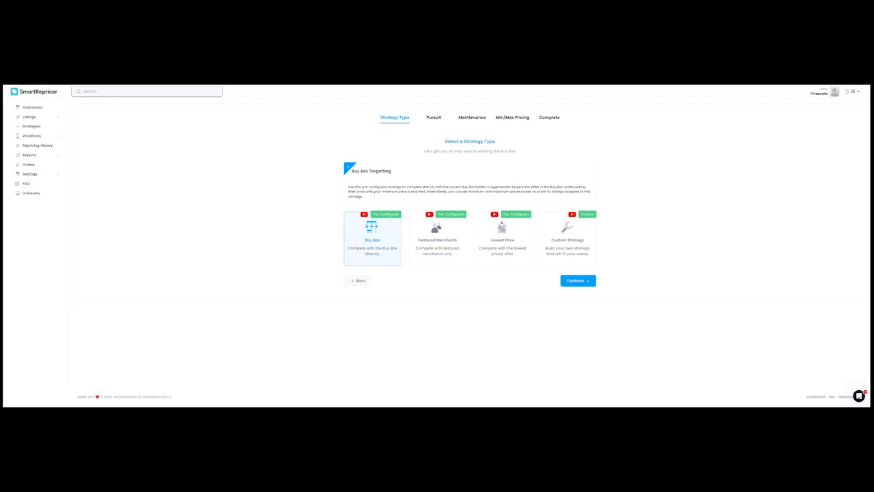
pyautogui.click(577, 280)
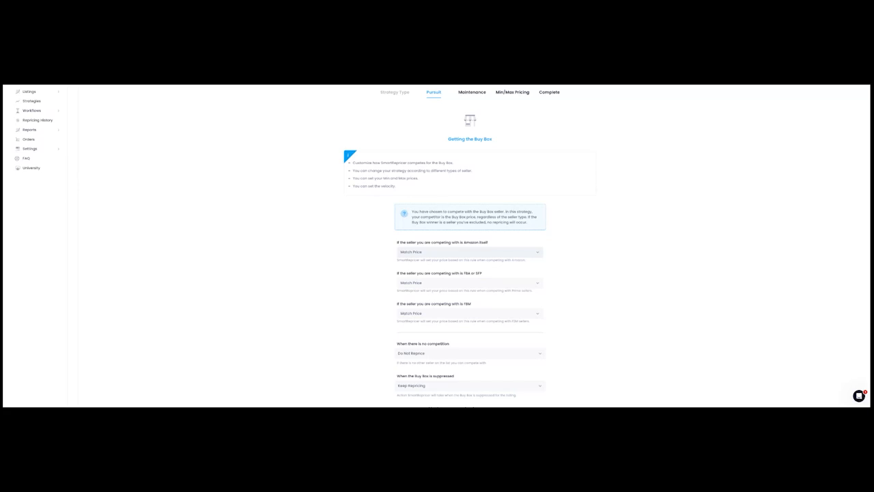
# Set the rule for competing with Amazon itself to Price Lower Immediately by a fixed amount of $0.1.
pyautogui.click(432, 257)
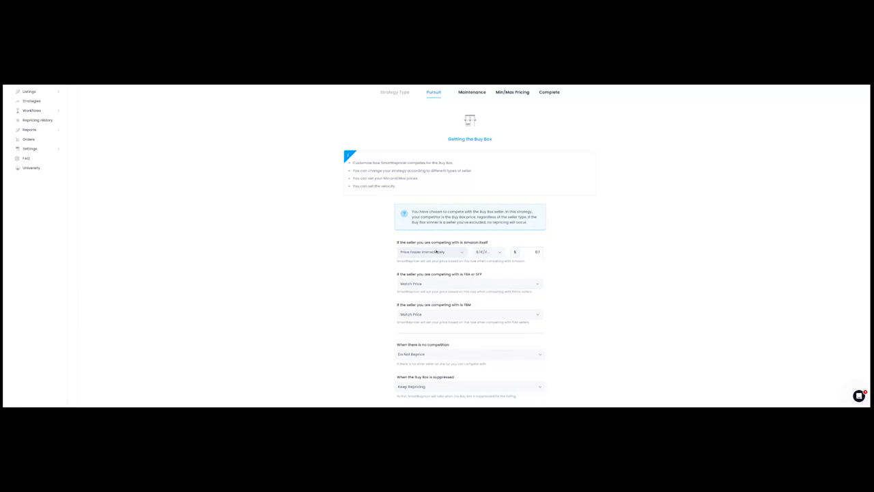
pyautogui.click(425, 255)
pyautogui.click(424, 260)
pyautogui.click(432, 259)
pyautogui.click(435, 254)
pyautogui.click(431, 254)
pyautogui.moveTo(535, 252); pyautogui.dragTo(604, 271)
pyautogui.write('0.1')
# Set the FBA or SFP competitor rule to Price Higher Immediately by 1%, and the FBM rule to Don't Compete.
pyautogui.click(531, 283)
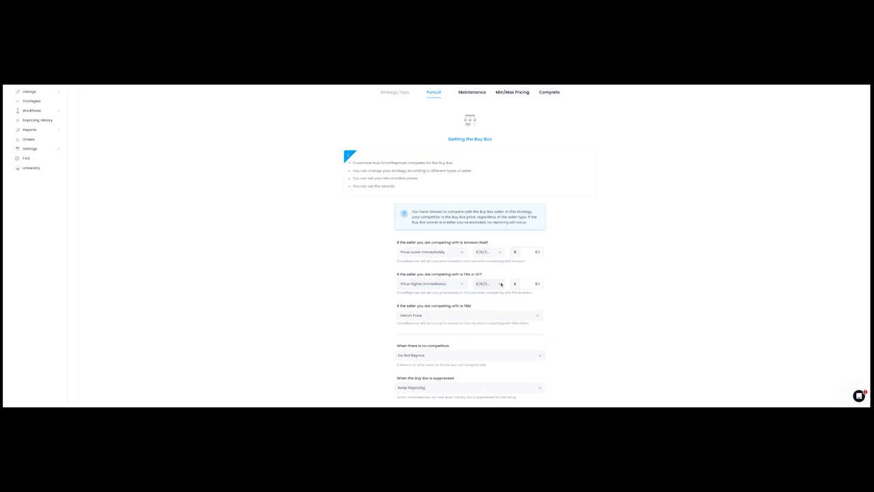
pyautogui.click(500, 284)
pyautogui.press('BackSpace')
pyautogui.press('BackSpace')
pyautogui.press('BackSpace')
# Set the no-competition action to Gradually Increase Price by $0.1 every 15 minutes.
pyautogui.scroll(-3, 344, 325)
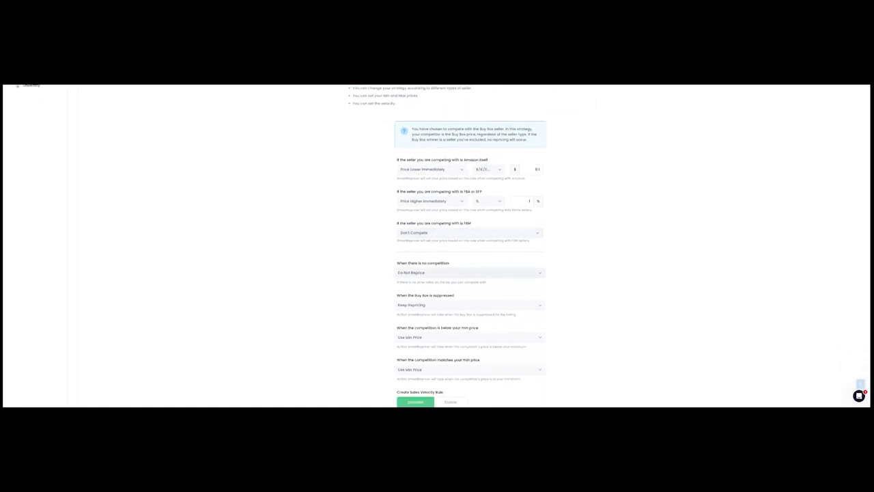
pyautogui.click(457, 281)
pyautogui.click(449, 273)
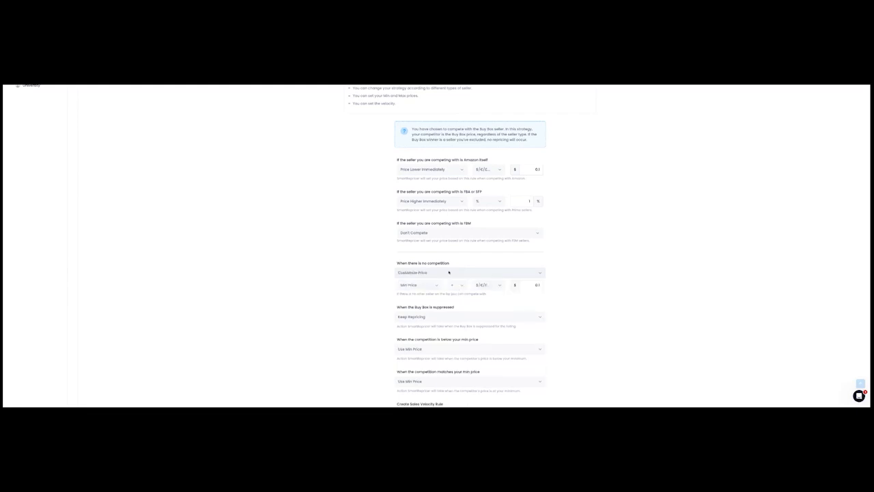
pyautogui.click(443, 279)
pyautogui.click(452, 285)
# Set the suppressed Buy Box action to Customize Price, based on Min Price with a 1% adjustment.
pyautogui.scroll(-2, 458, 303)
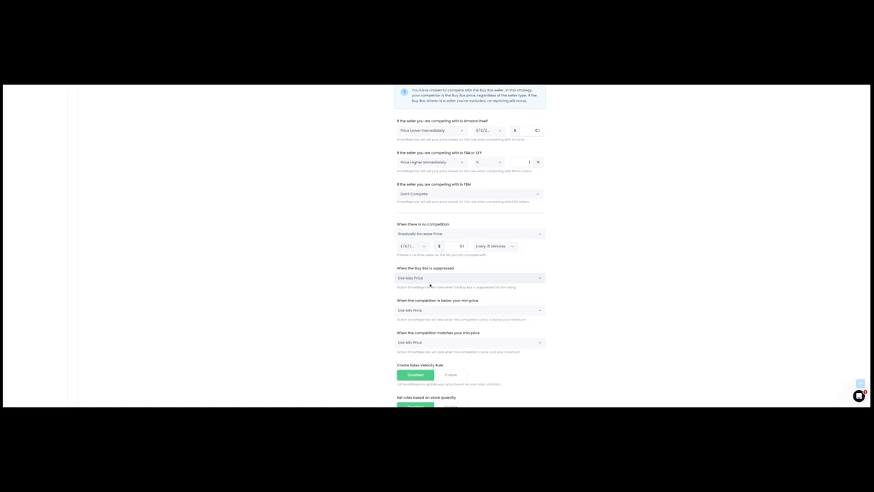
pyautogui.click(430, 286)
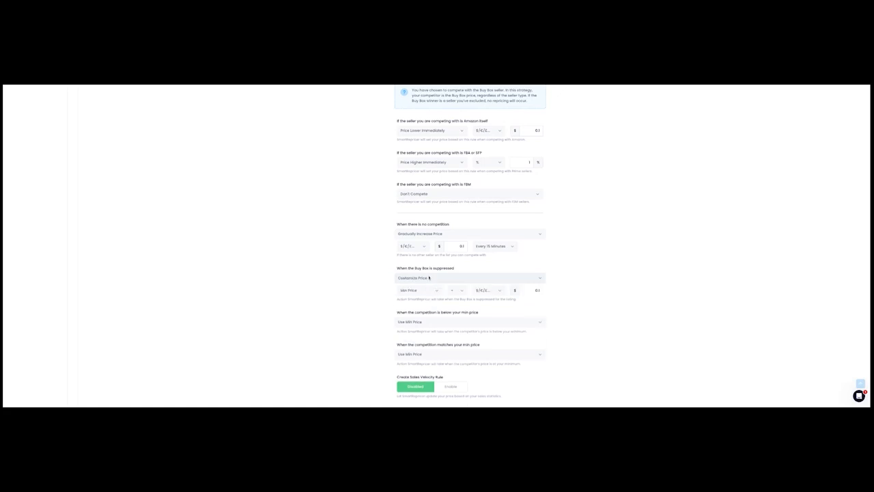
pyautogui.click(429, 277)
pyautogui.click(430, 292)
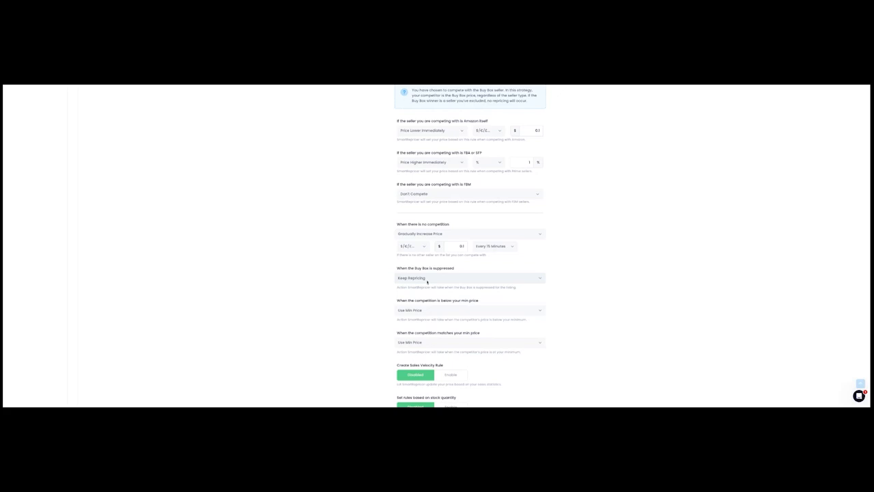
pyautogui.click(428, 267)
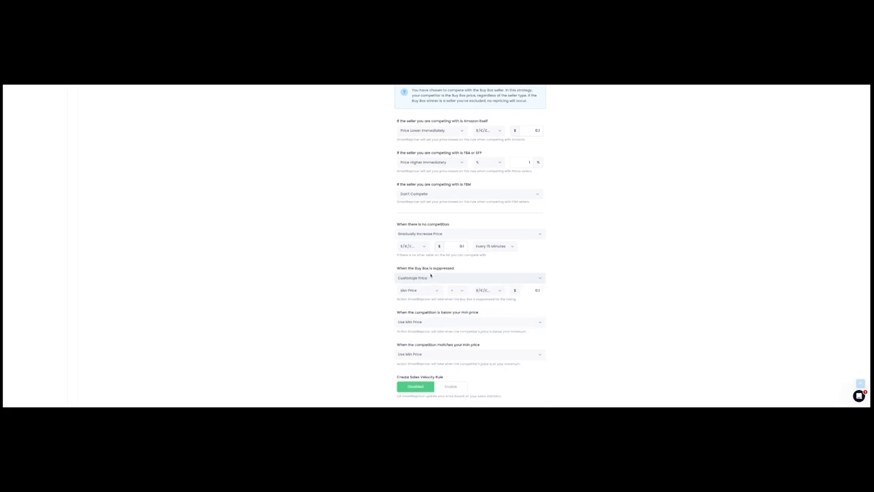
pyautogui.click(488, 291)
# Customize the below-min-price action to Min Price with a $0.1 adjustment, and set the matching-min-price action to Use Max Price.
pyautogui.scroll(-1, 548, 297)
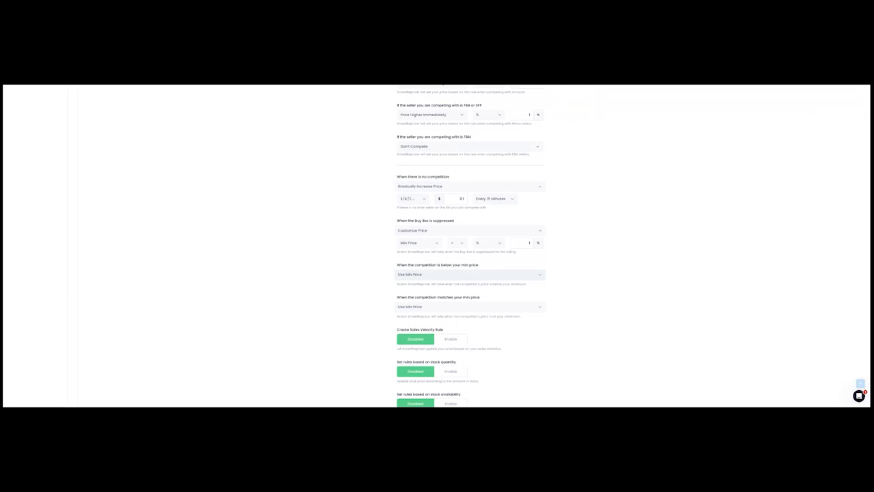
pyautogui.click(476, 288)
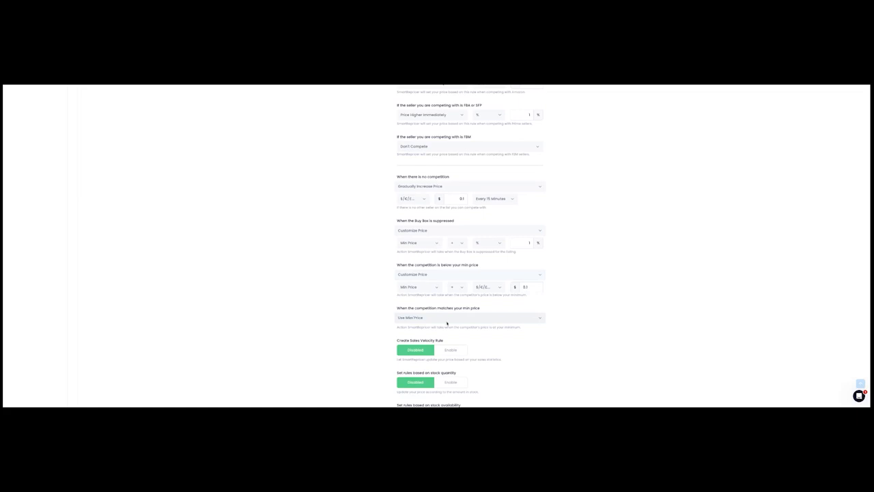
pyautogui.scroll(5, 447, 322)
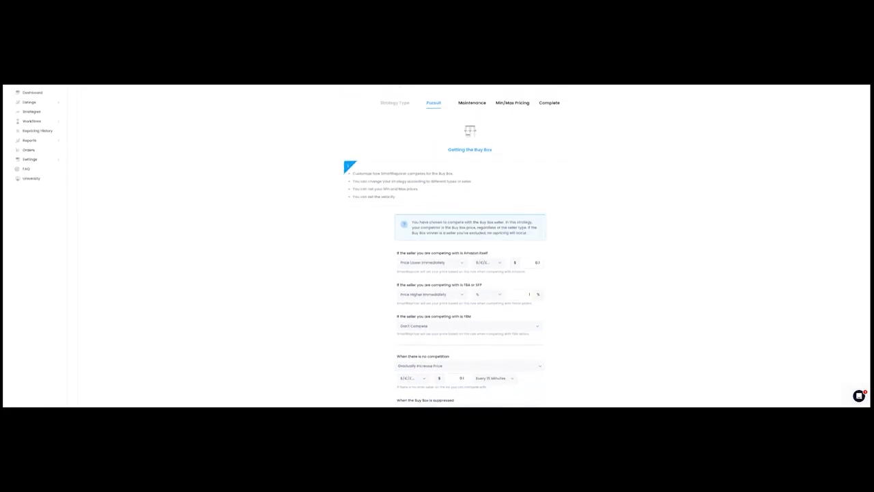
pyautogui.scroll(-3, 447, 246)
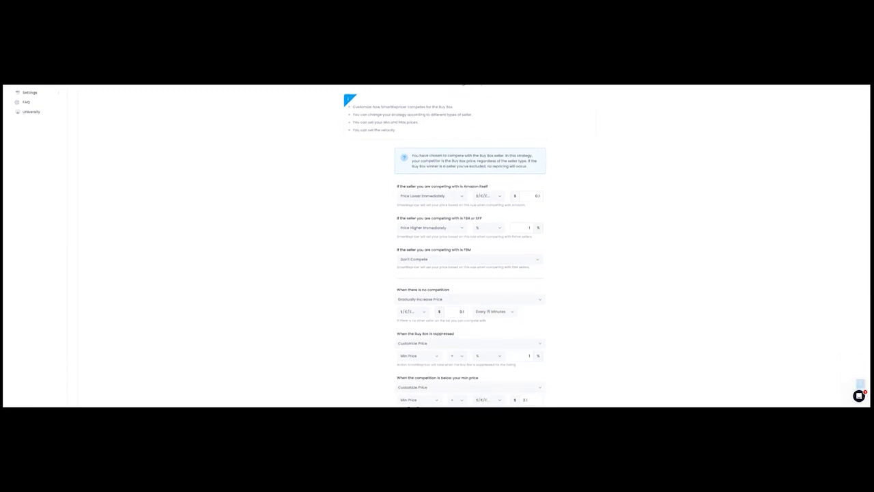
# Try out a sales velocity rule with a More Than condition for sales per 1 day, and disable it again.
pyautogui.scroll(-5, 452, 300)
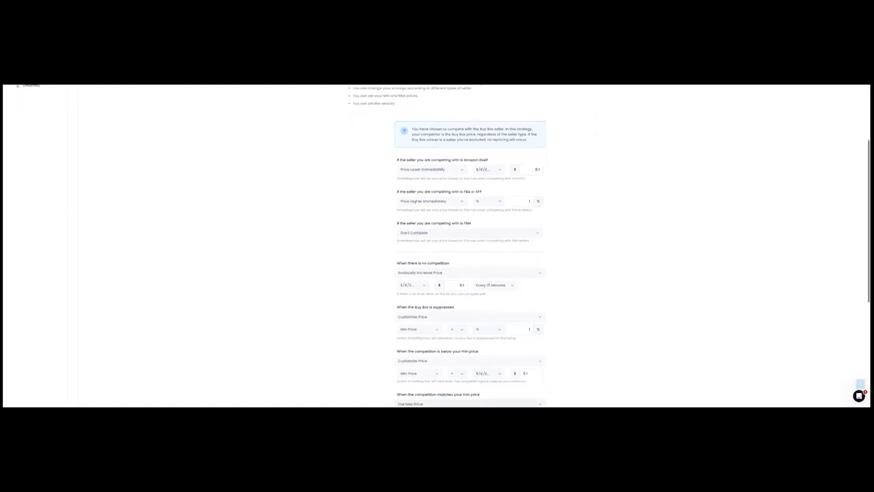
pyautogui.click(451, 296)
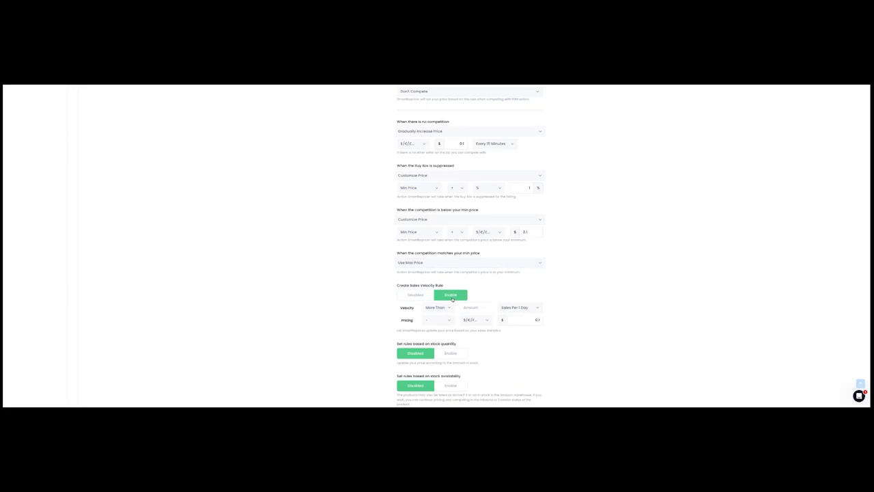
pyautogui.click(479, 311)
pyautogui.write('1')
pyautogui.click(492, 317)
pyautogui.click(536, 320)
pyautogui.press('BackSpace')
pyautogui.click(416, 295)
# Preview the stock quantity and stock availability rules, leaving both disabled.
pyautogui.scroll(-2, 430, 299)
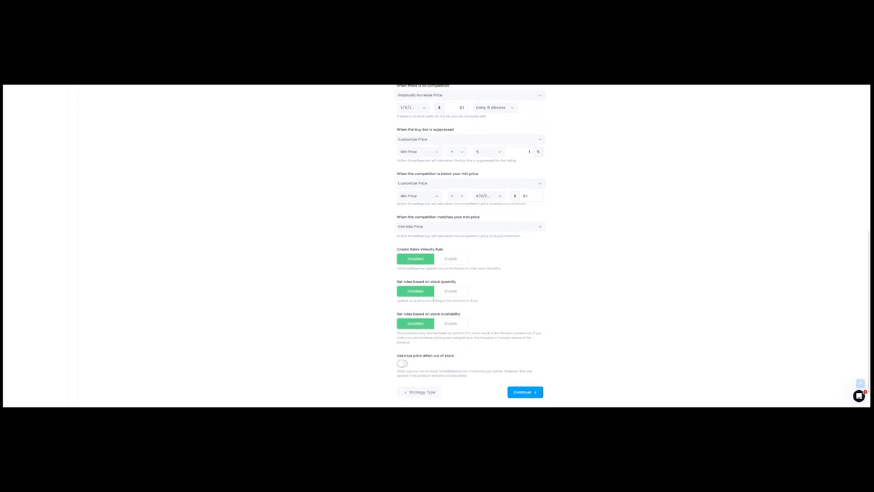
pyautogui.click(439, 292)
pyautogui.click(425, 292)
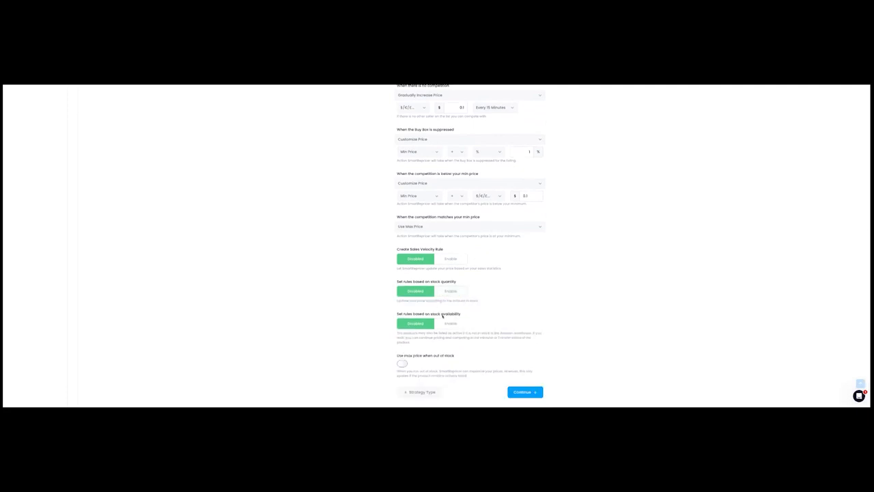
pyautogui.click(443, 326)
pyautogui.click(422, 325)
# Review all the Buy Box pursuit settings and continue to the Maintenance stage.
pyautogui.scroll(-2, 422, 328)
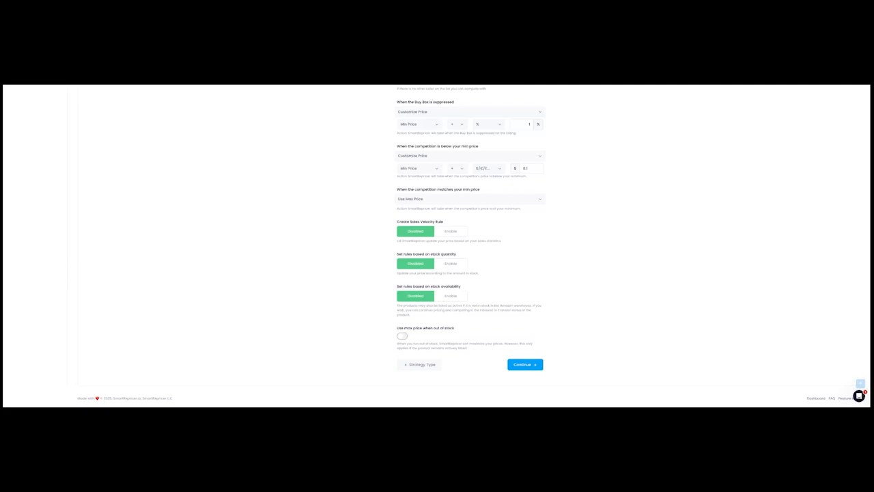
pyautogui.scroll(10, 470, 246)
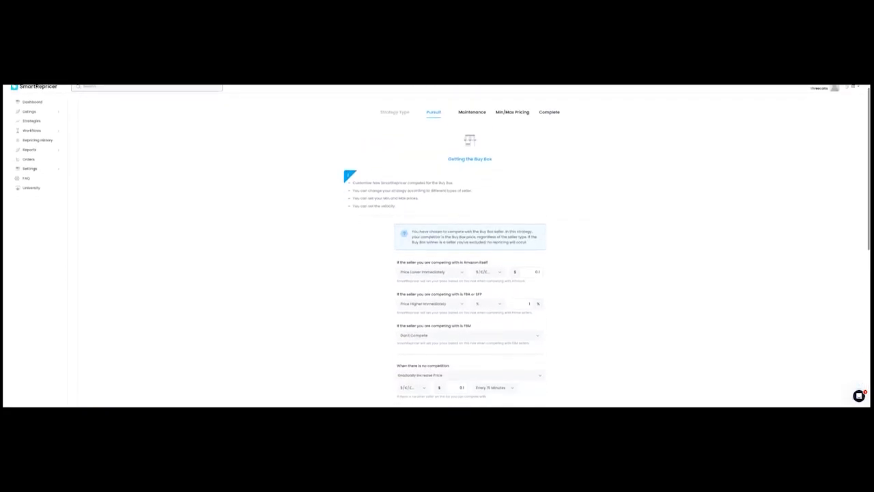
pyautogui.scroll(-1, 470, 246)
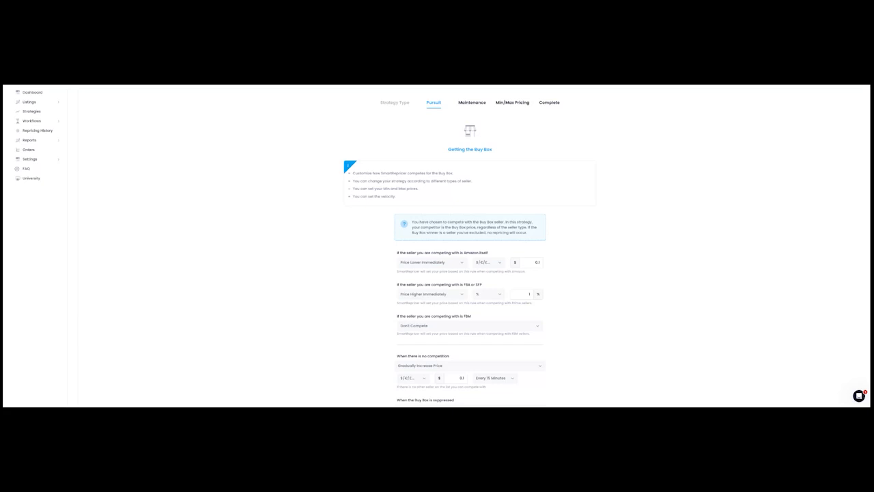
pyautogui.scroll(-5, 469, 273)
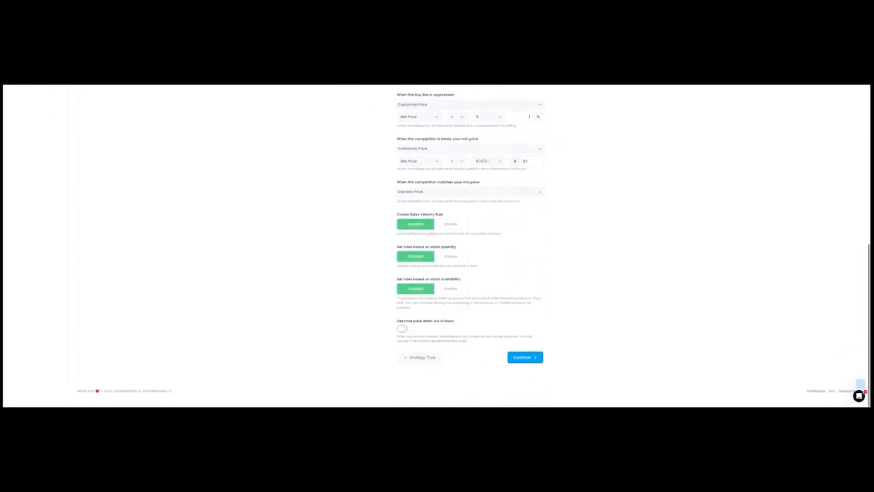
pyautogui.click(533, 365)
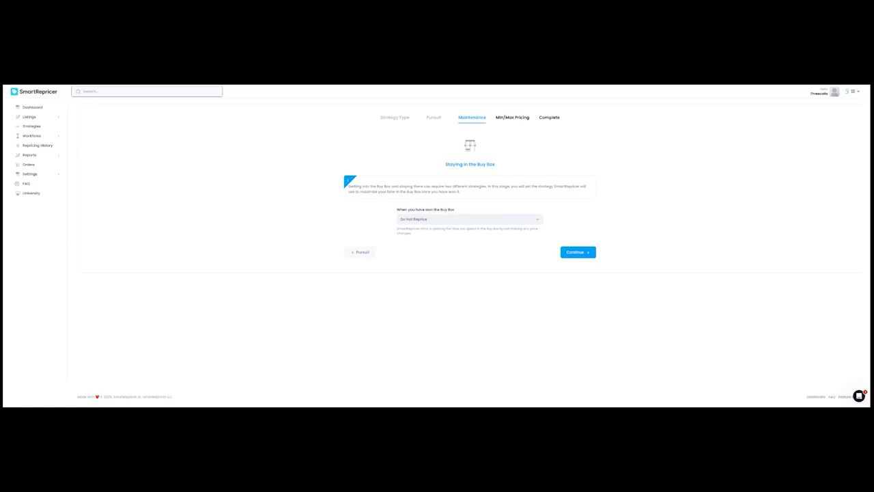
# Set the won Buy Box action to Raise Price - Based on Competition with $0.1, and continue to Min/Max Pricing.
pyautogui.press('Down')
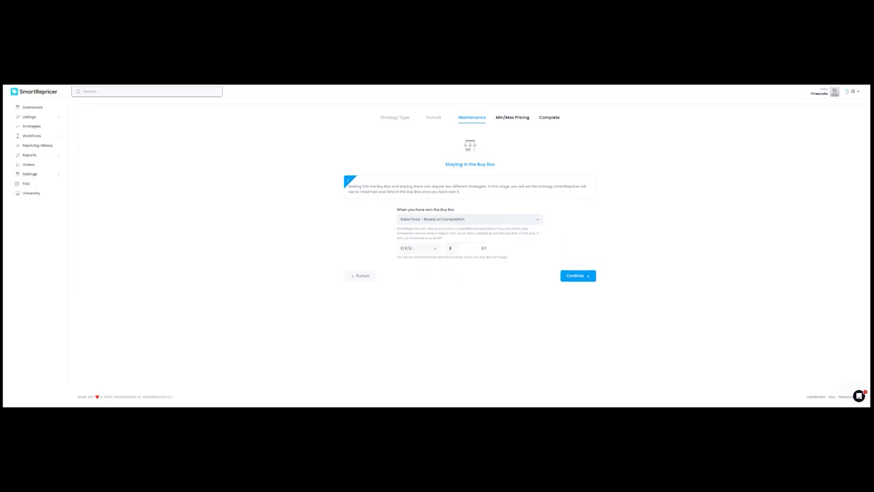
pyautogui.press('Down')
pyautogui.press('Down')
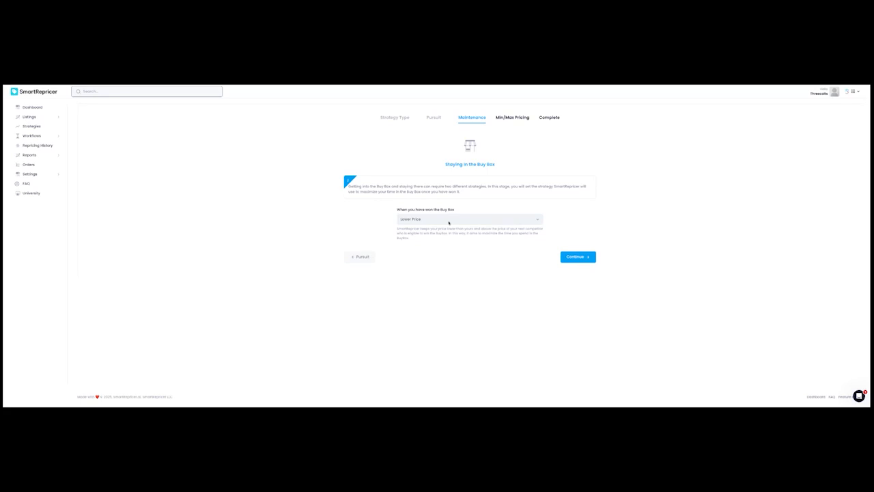
pyautogui.press('Down')
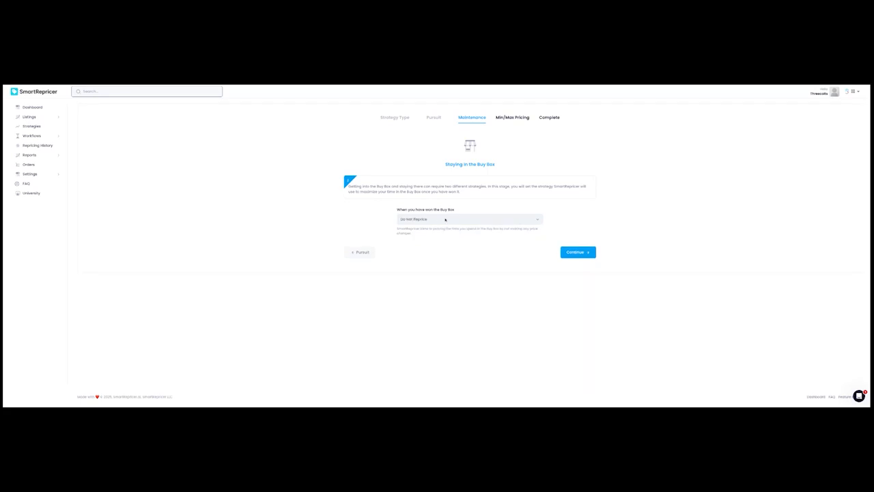
pyautogui.press('Down')
pyautogui.press('Down')
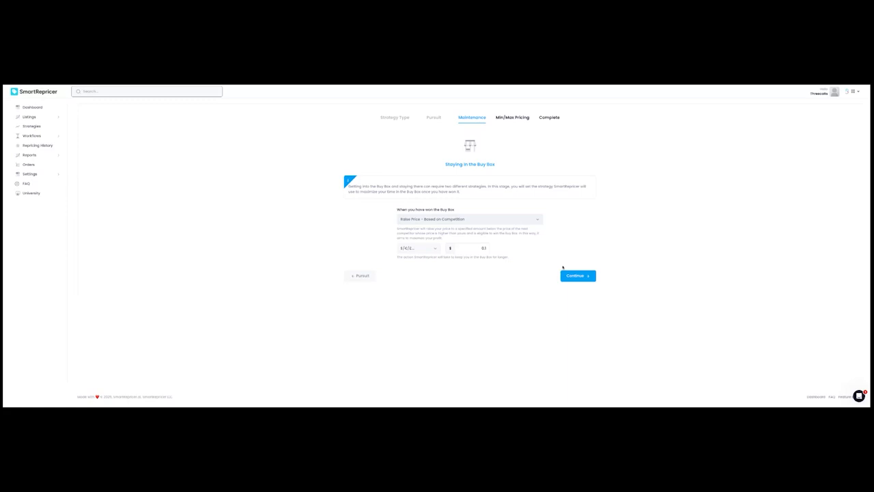
pyautogui.click(582, 275)
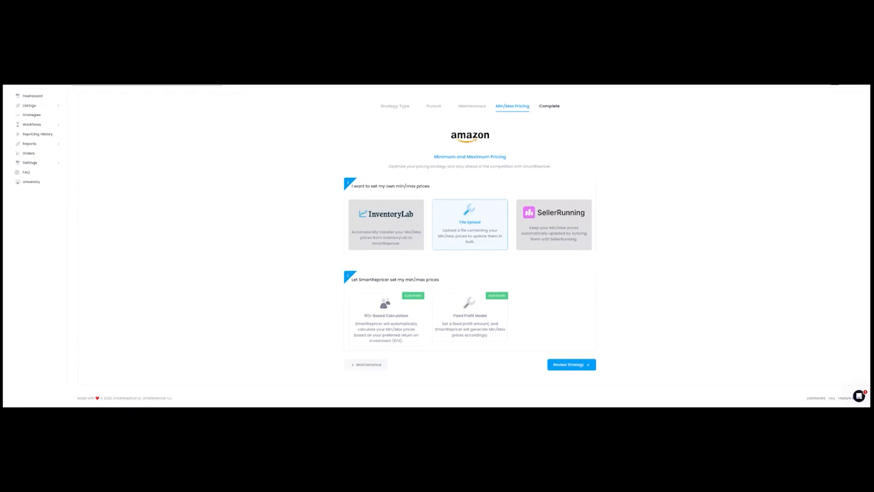
# Compare the InventoryLab, File Upload and SellerRunning options for supplying the minimum and maximum prices.
pyautogui.moveTo(389, 227)
pyautogui.click(391, 229)
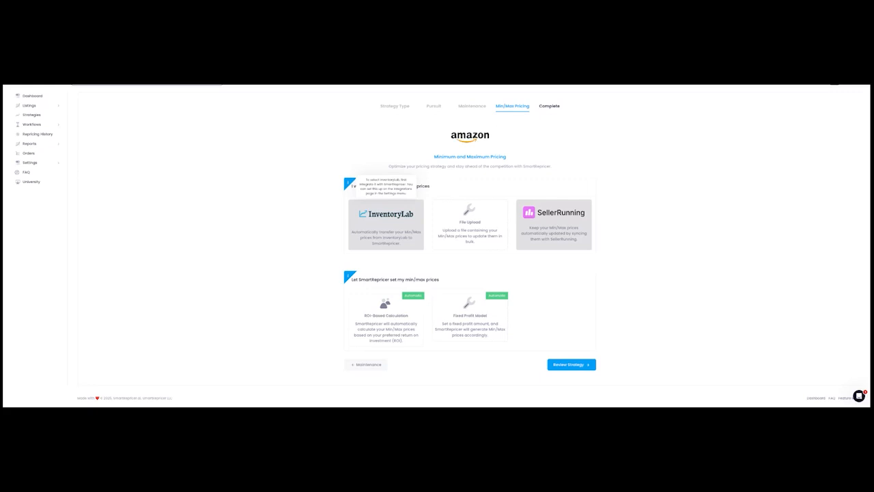
pyautogui.moveTo(564, 232)
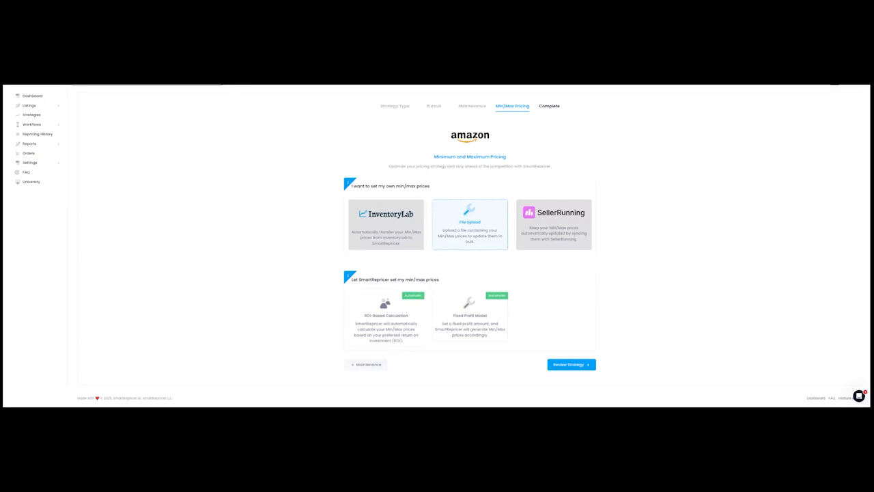
pyautogui.moveTo(408, 222)
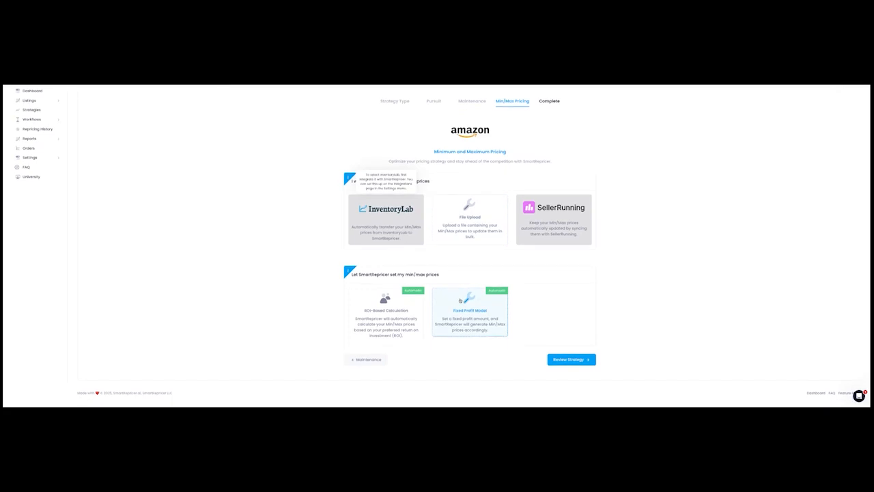
# Preview the ROI-Based Calculation option and examine its minimum and maximum return on investment settings.
pyautogui.click(410, 302)
pyautogui.scroll(-2, 411, 302)
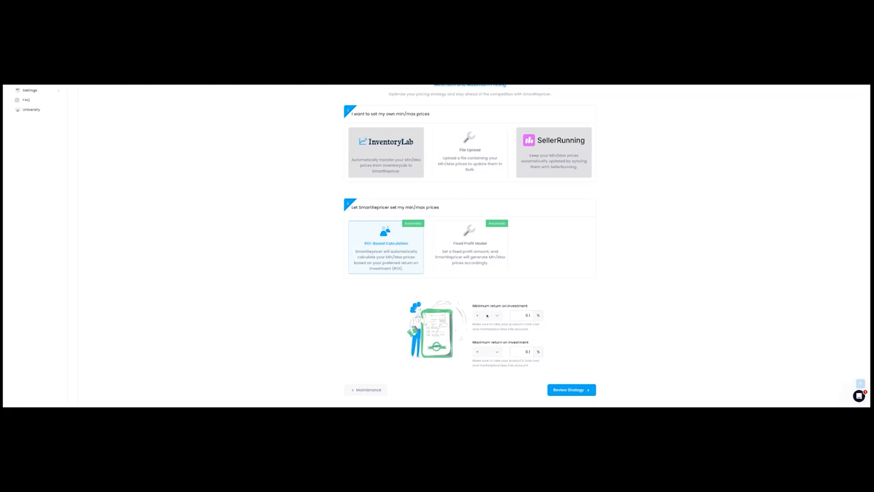
pyautogui.tripleClick(496, 307)
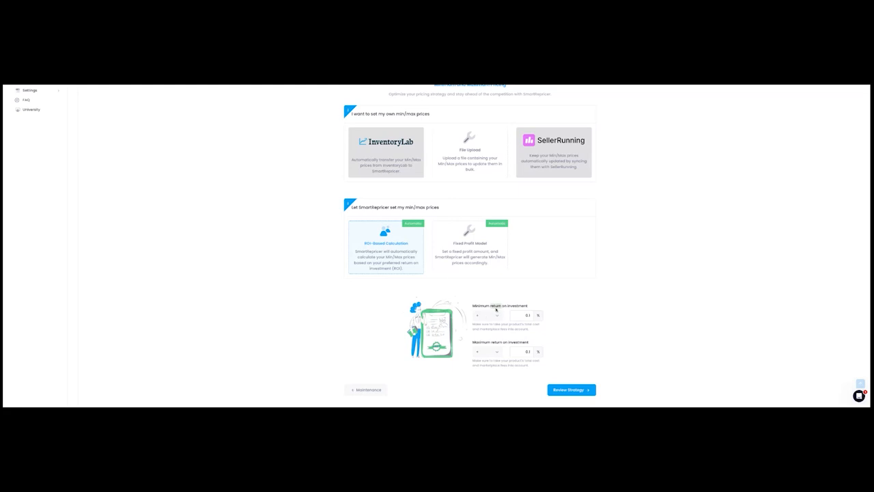
pyautogui.tripleClick(504, 343)
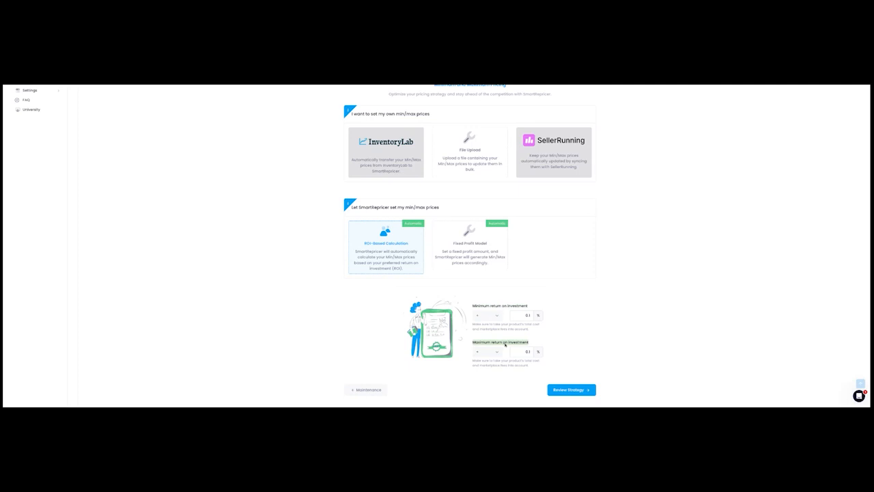
# Try the Fixed Profit Model with a minimum fixed amount of profit of $1.
pyautogui.click(473, 241)
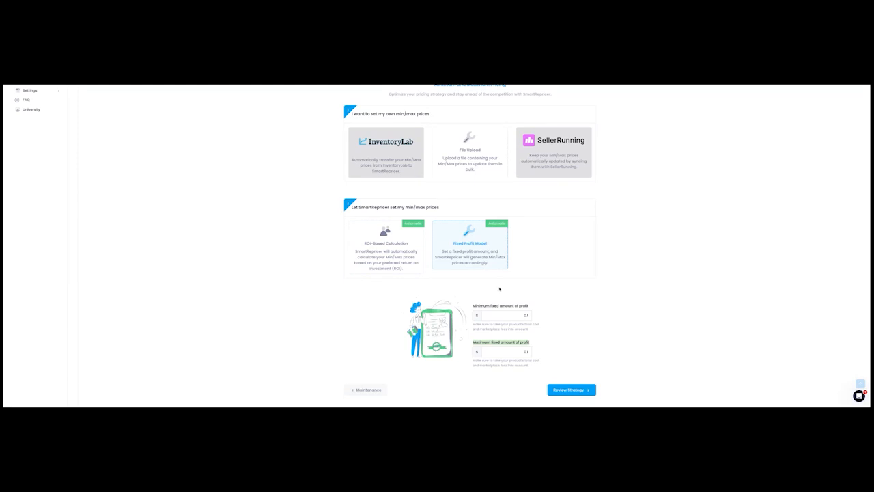
pyautogui.moveTo(520, 315); pyautogui.dragTo(558, 320)
pyautogui.write('1')
pyautogui.press('Tab')
pyautogui.write('1')
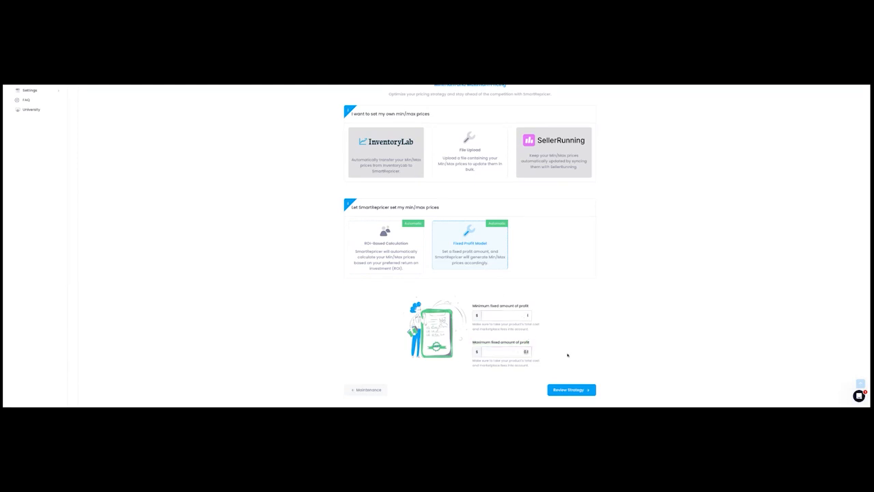
# Choose InventoryLab as the min/max price source, and review and complete the strategy named "Catch me if you can".
pyautogui.click(409, 168)
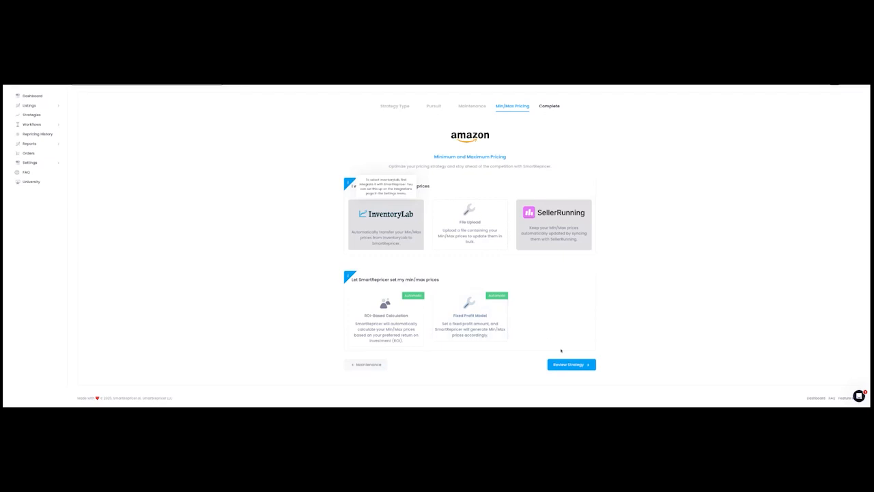
pyautogui.click(577, 365)
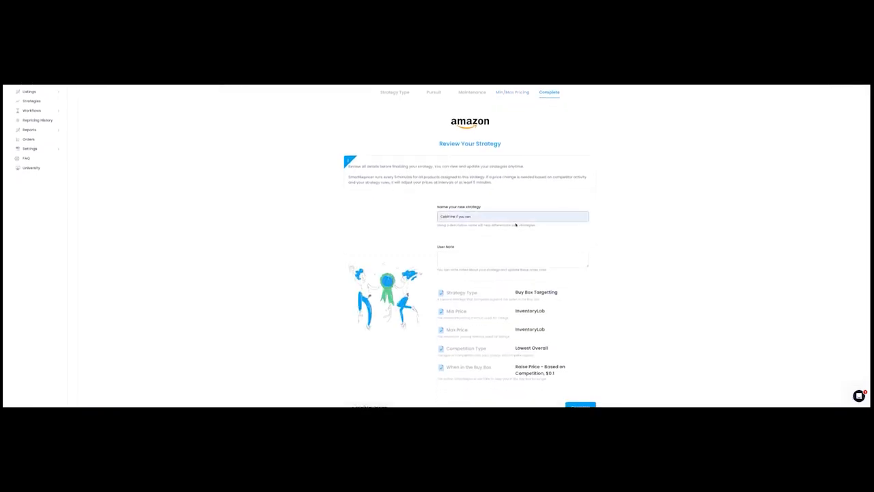
pyautogui.scroll(-1, 491, 251)
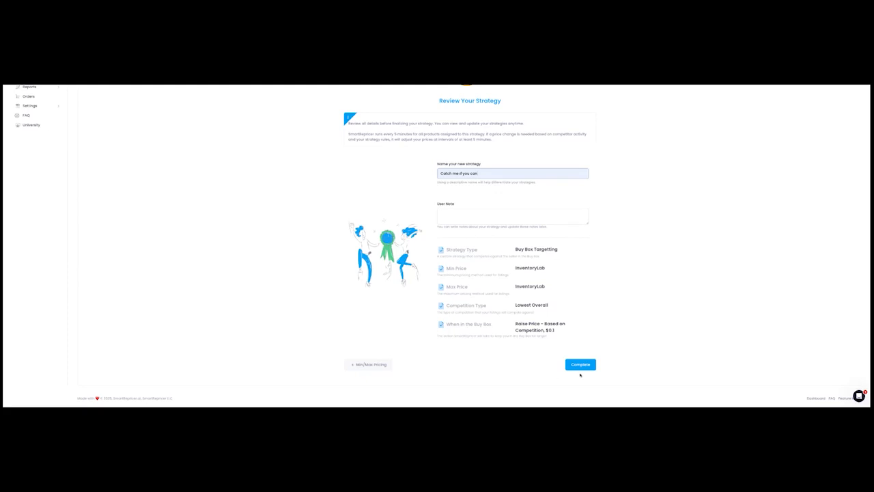
pyautogui.click(581, 366)
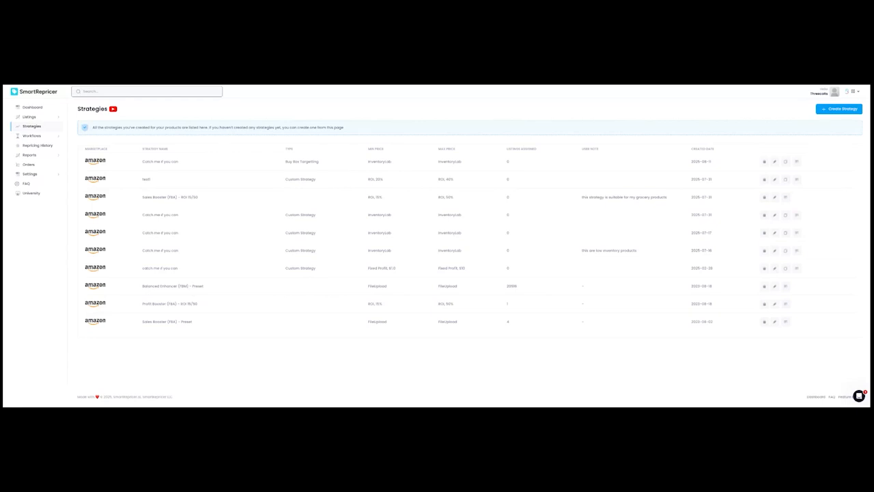
pyautogui.click(48, 109)
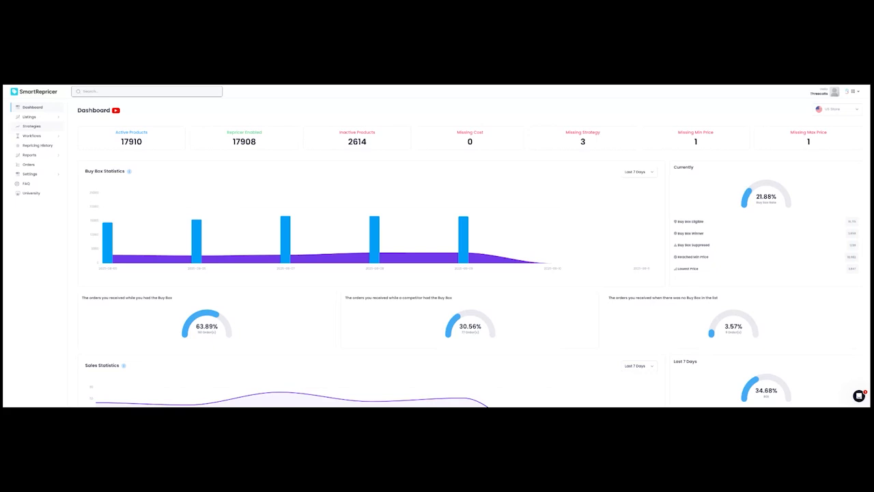
pyautogui.click(31, 126)
pyautogui.click(34, 136)
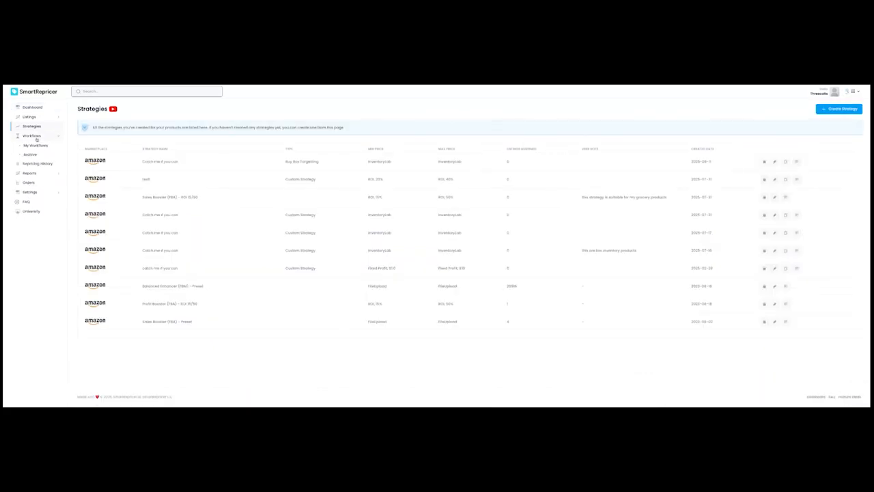
pyautogui.click(36, 136)
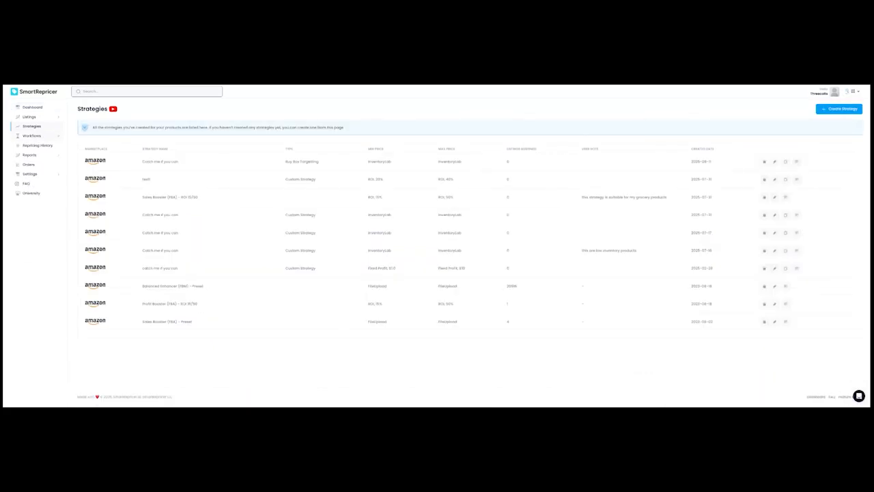
pyautogui.click(845, 109)
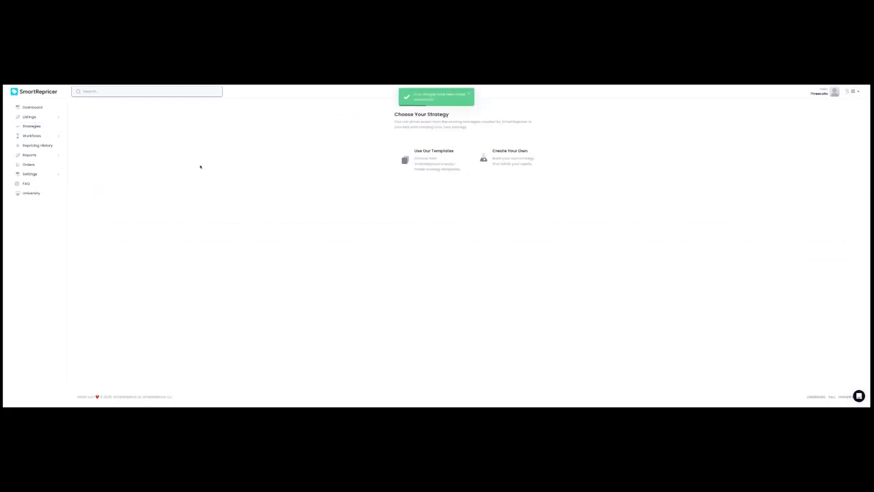
# Start a new workflow with the New Listing trigger and continue to its Actions stage.
pyautogui.click(37, 135)
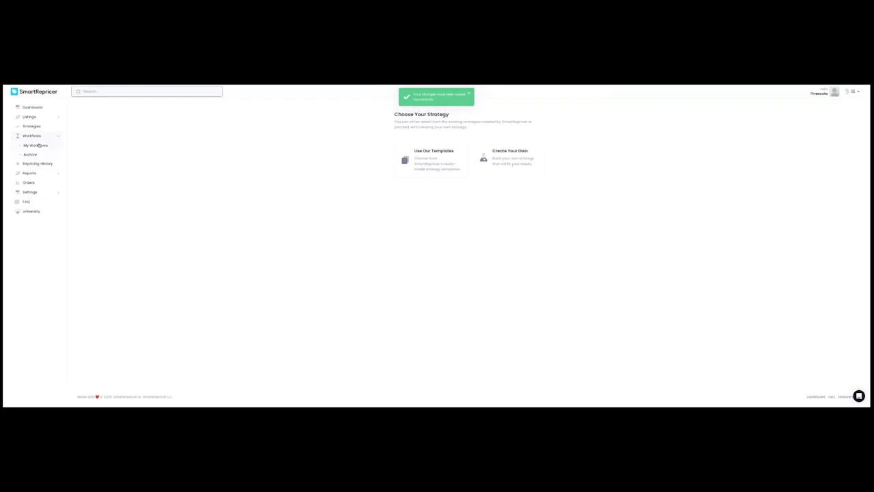
pyautogui.click(39, 144)
pyautogui.click(833, 129)
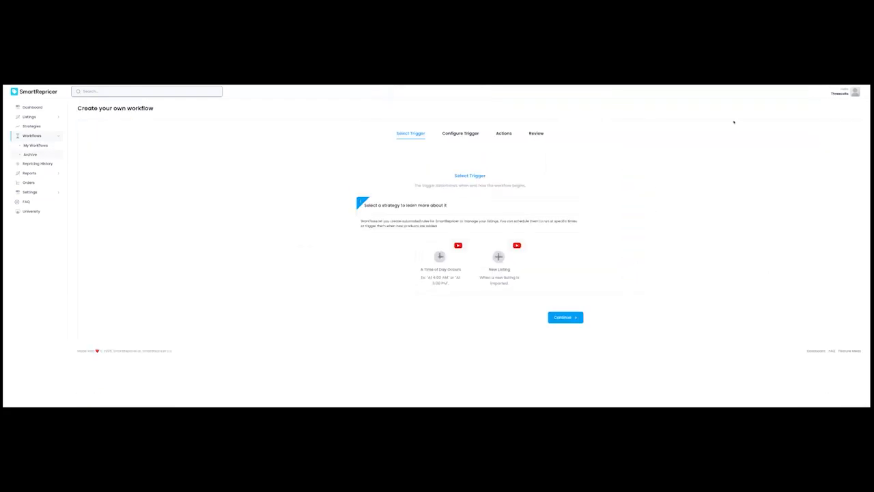
pyautogui.click(440, 263)
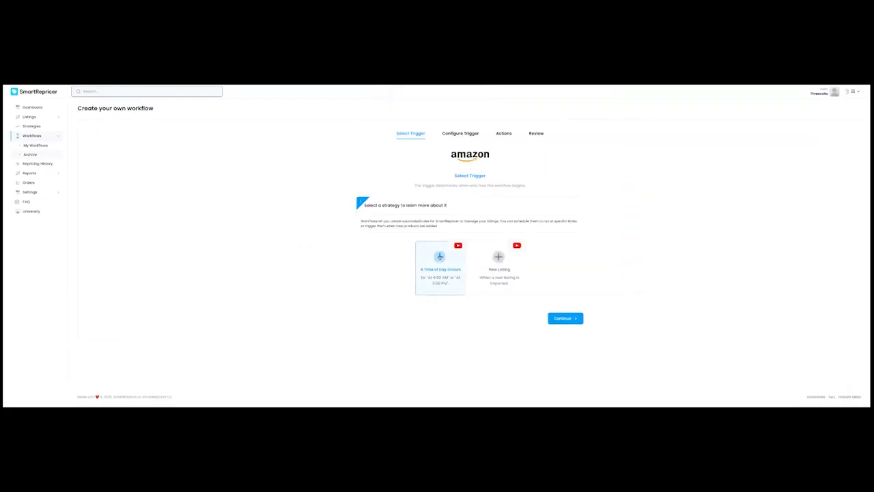
pyautogui.click(507, 282)
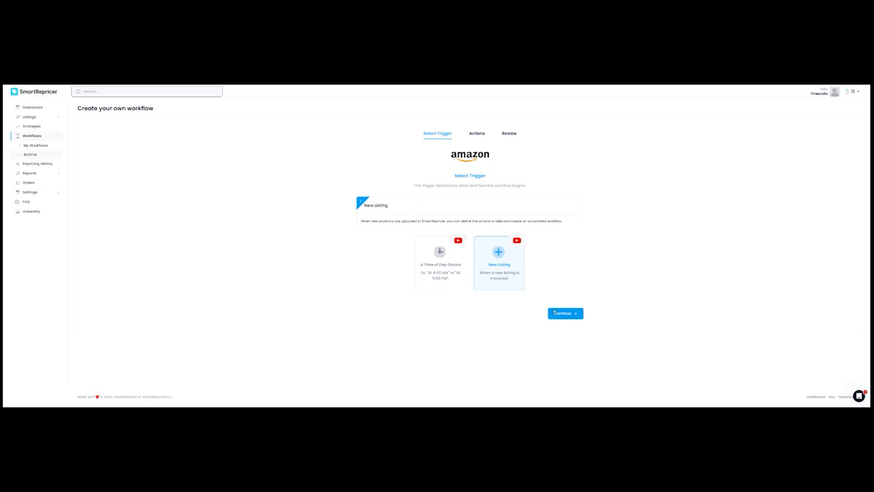
pyautogui.click(554, 312)
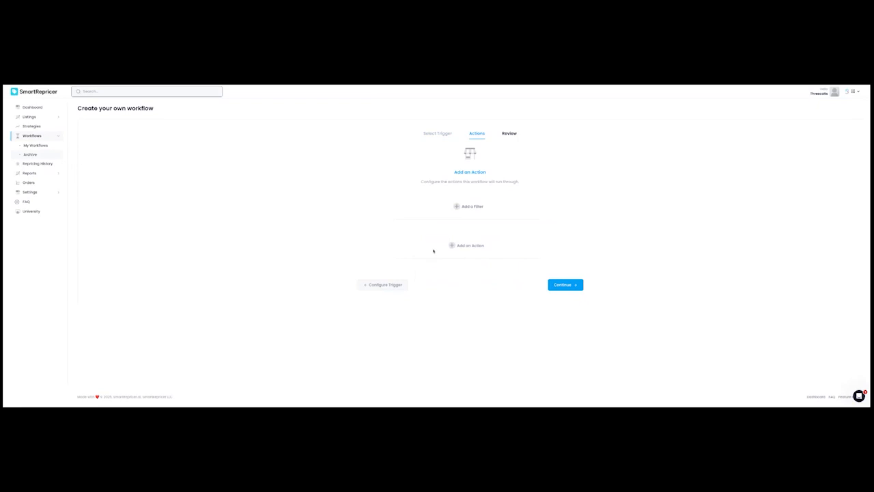
# Add a filter block limited to the US Store (United States) marketplace and the FBA fulfillment type.
pyautogui.click(465, 206)
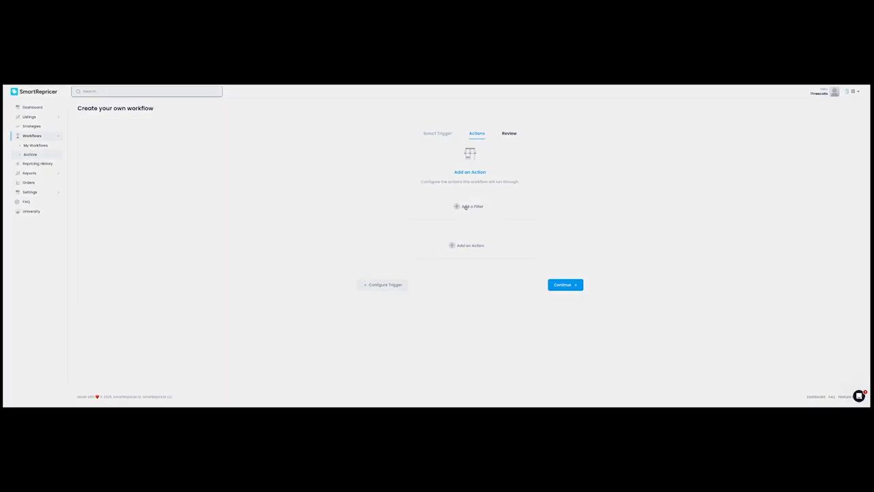
pyautogui.click(345, 203)
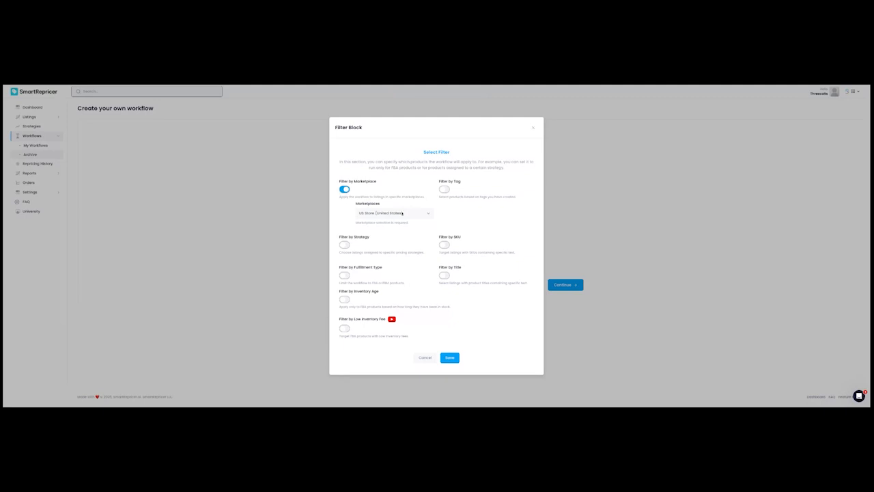
pyautogui.click(347, 275)
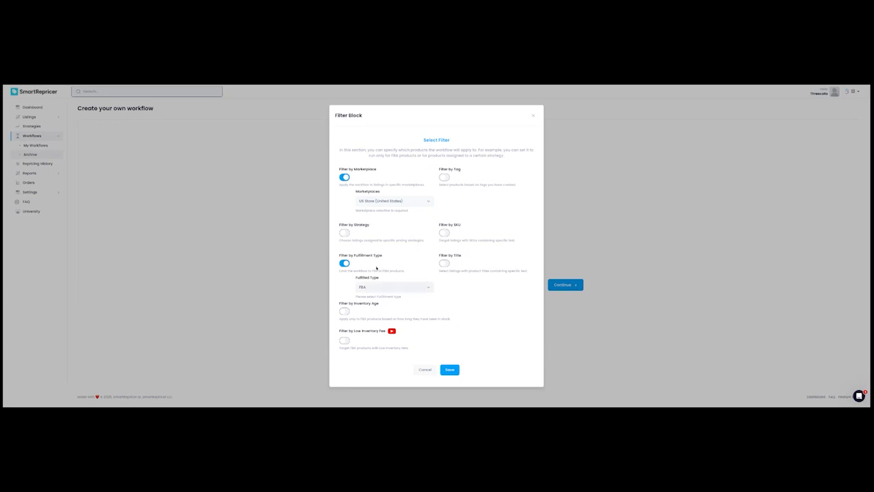
# Try out the Inventory Age filter and the Low Inventory Fee filter with Products with Low Inventory Fee Potential, and disable both again.
pyautogui.click(345, 312)
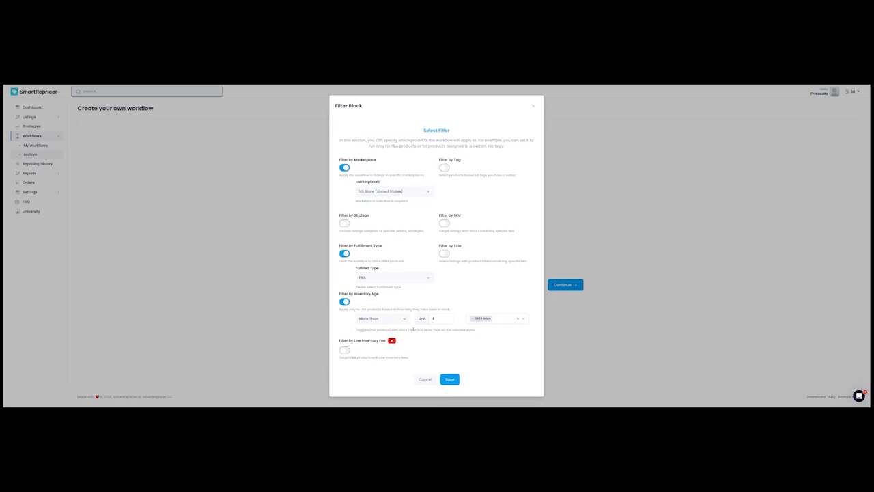
pyautogui.click(345, 350)
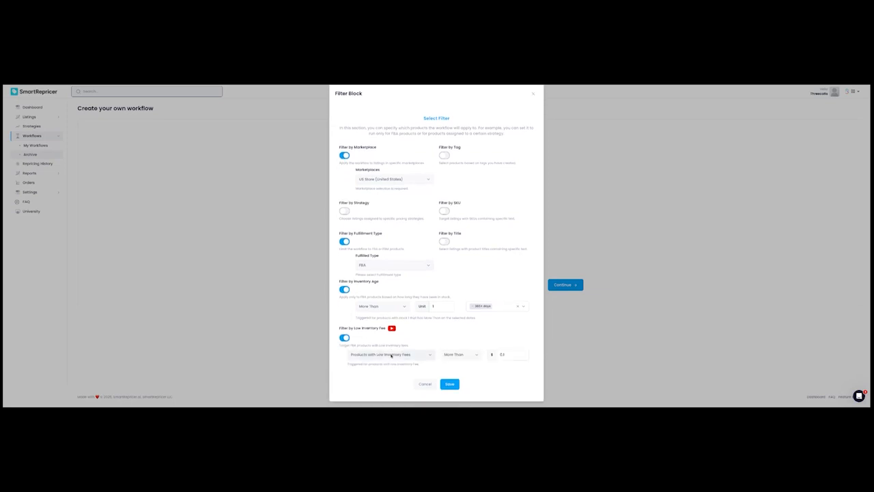
pyautogui.click(392, 356)
pyautogui.click(391, 364)
pyautogui.click(345, 291)
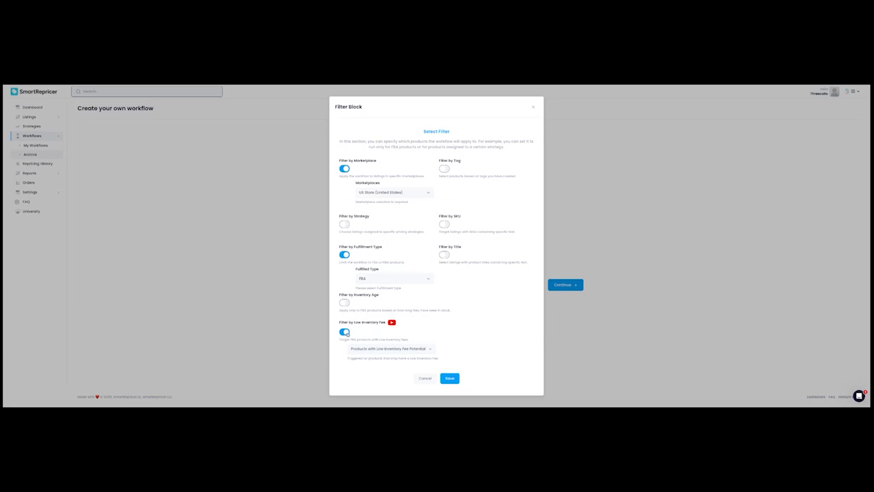
pyautogui.click(345, 332)
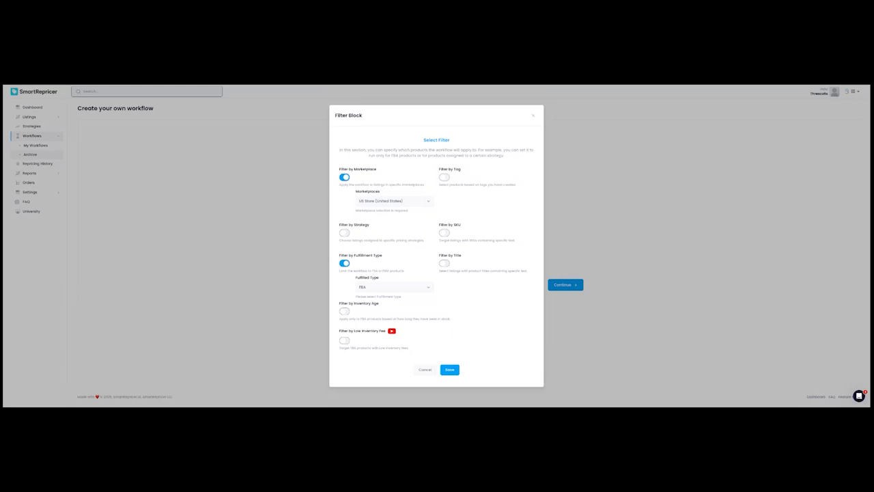
# Save the filter block and start adding an action to the workflow.
pyautogui.click(450, 370)
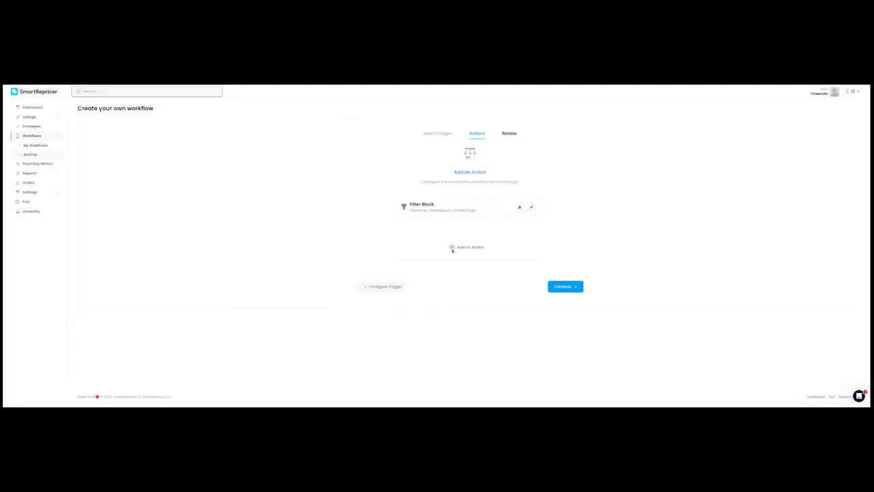
pyautogui.click(455, 250)
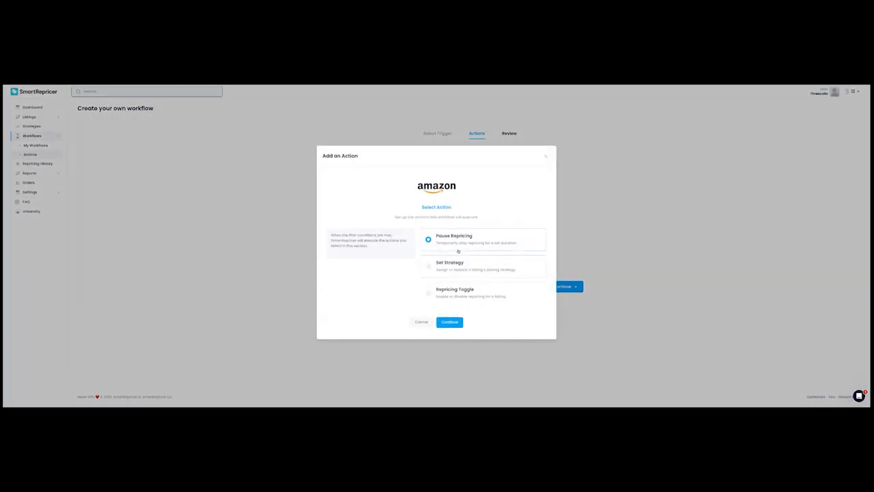
# Try the Set Strategy action, look over the strategies it can assign, and return to the action choices.
pyautogui.click(443, 274)
pyautogui.click(452, 326)
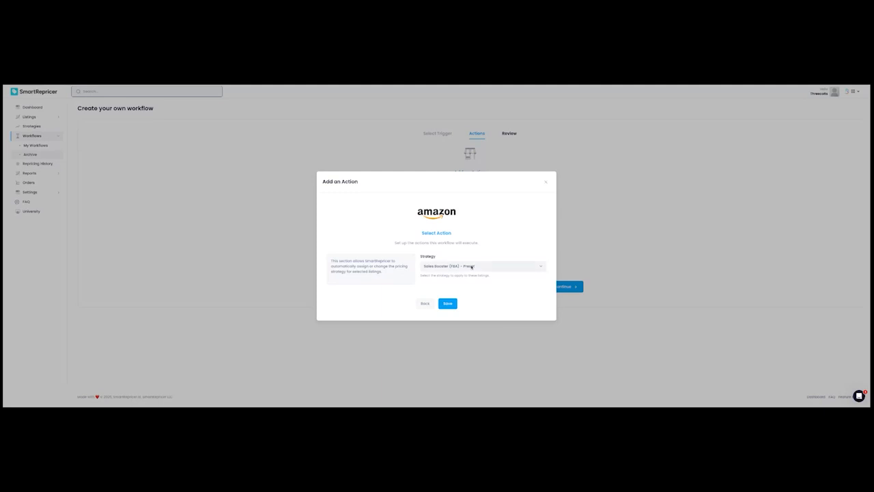
pyautogui.click(469, 278)
pyautogui.click(467, 295)
pyautogui.click(427, 301)
# Try the Pause Repricing action with the Use Max Price, Customize Price and Be Lowest pause options, and return to the action choices.
pyautogui.click(459, 250)
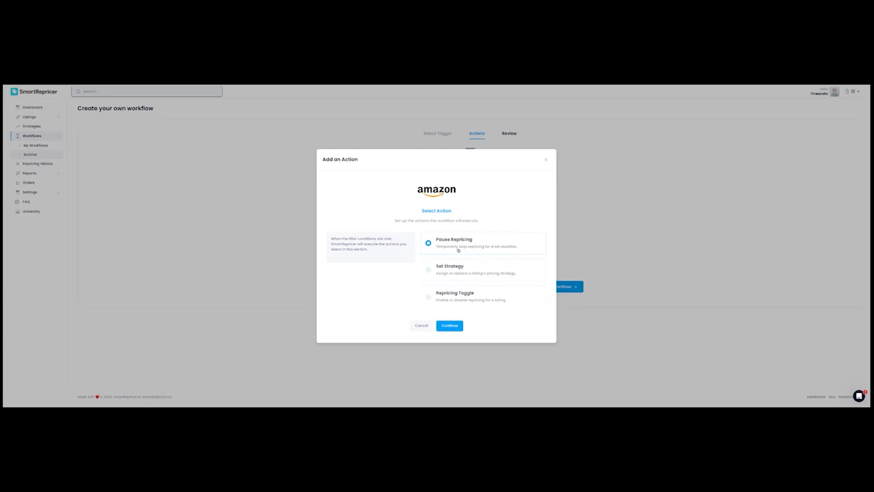
pyautogui.click(450, 326)
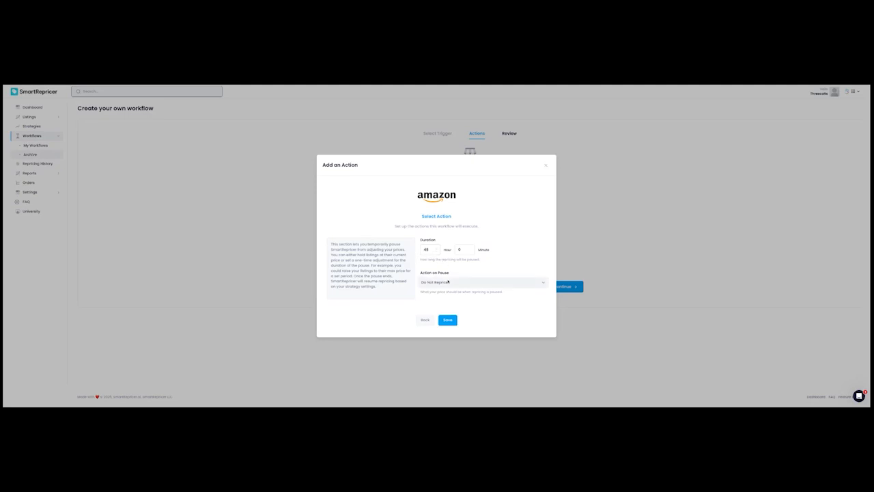
pyautogui.click(447, 286)
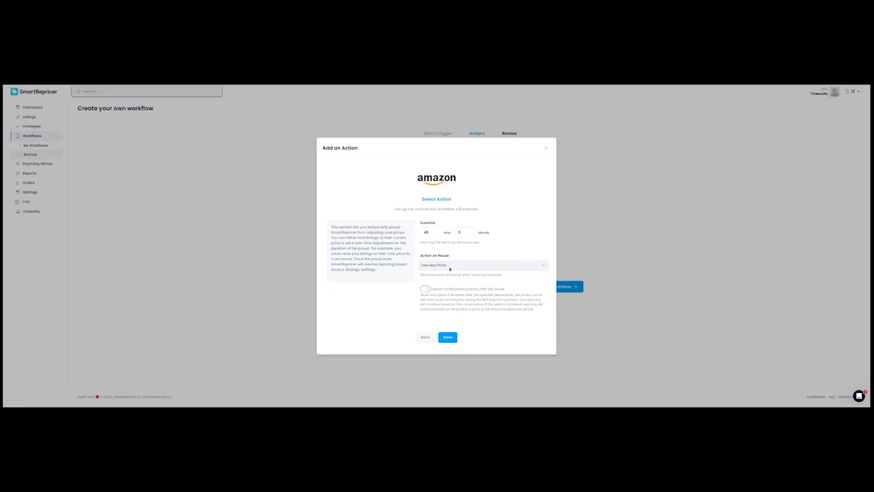
pyautogui.click(451, 276)
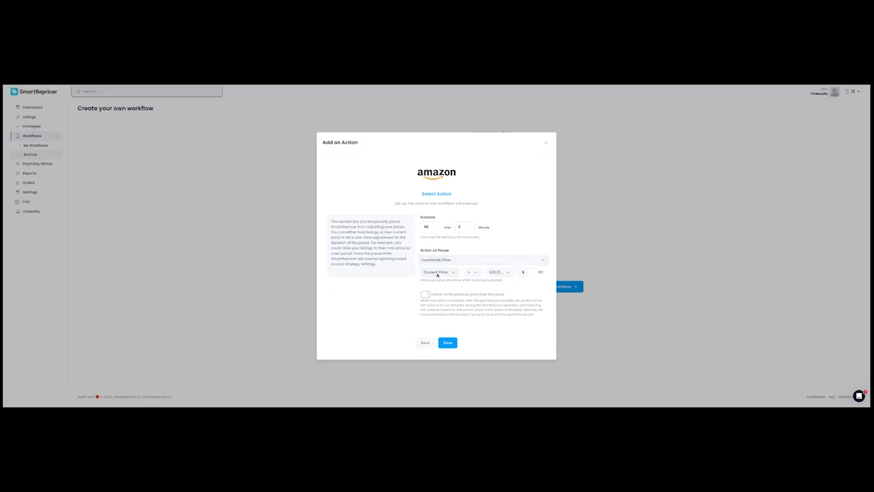
pyautogui.click(458, 259)
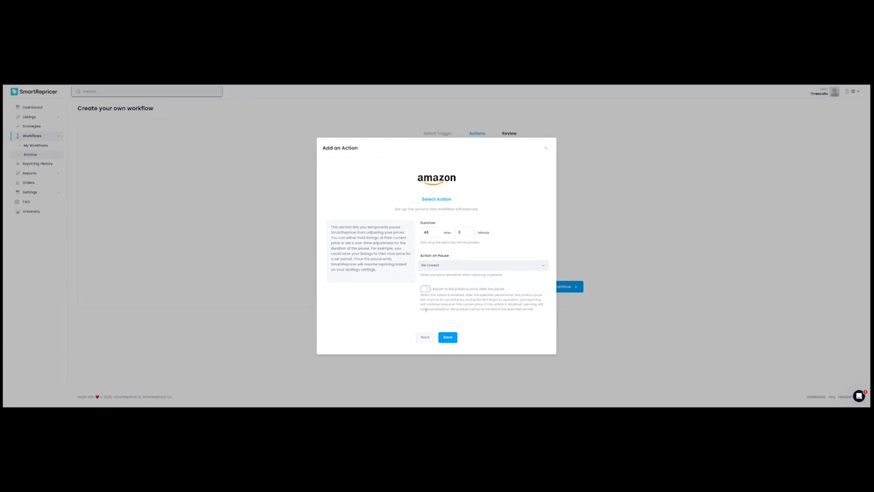
pyautogui.click(425, 336)
# Try the Repricing Toggle action, return to the action choices, and cancel adding the action.
pyautogui.click(437, 300)
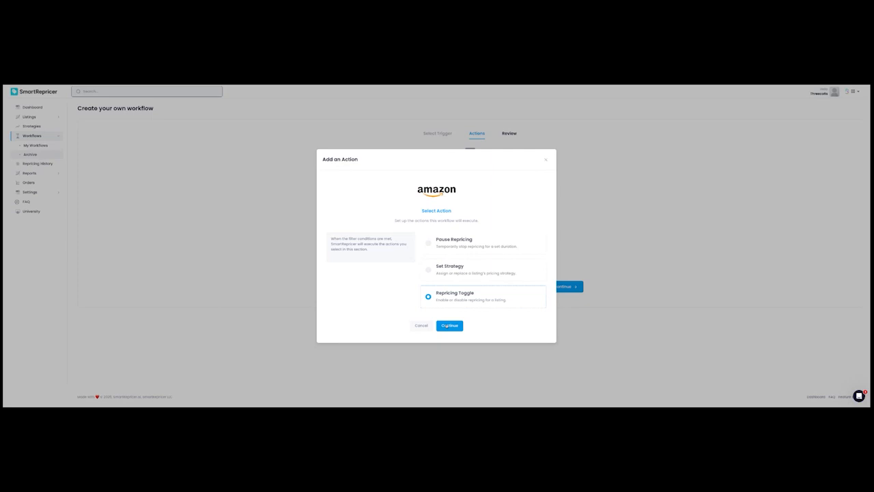
pyautogui.click(450, 326)
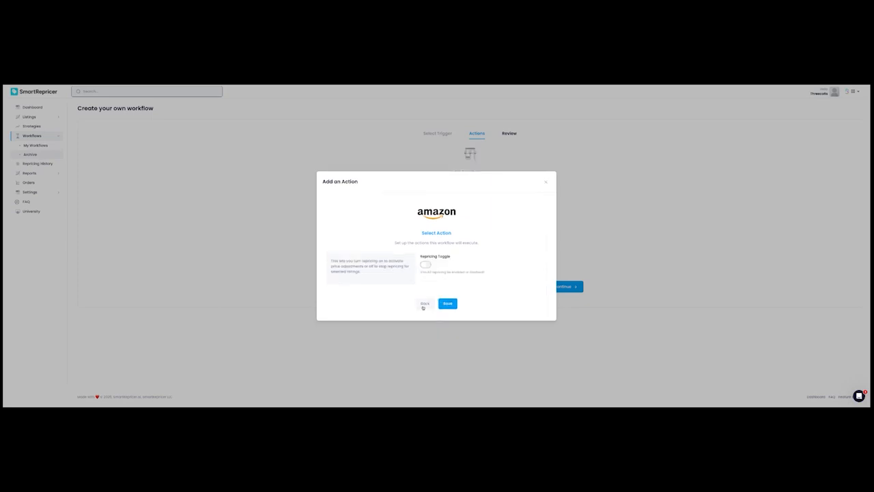
pyautogui.click(424, 306)
pyautogui.click(445, 277)
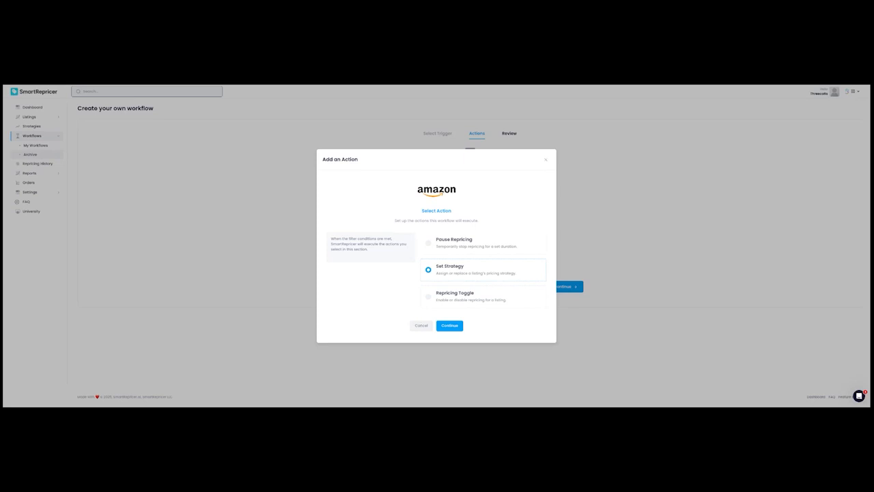
pyautogui.click(421, 326)
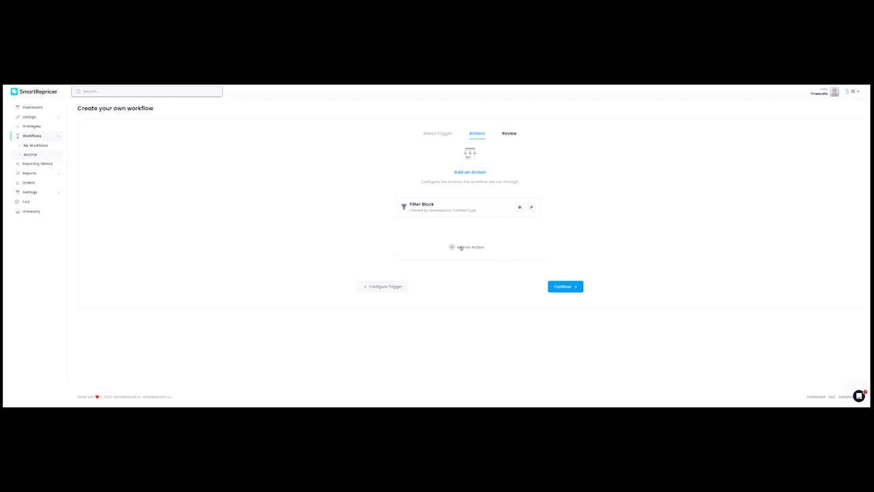
# Add a Set Strategy action with the Sales Booster (FBA) - ROI 15/50 strategy and continue to the workflow review.
pyautogui.click(461, 248)
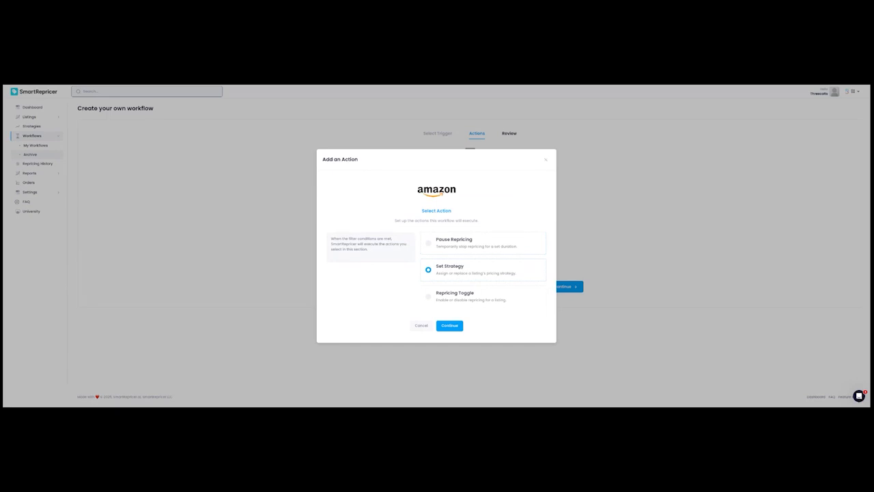
pyautogui.click(451, 326)
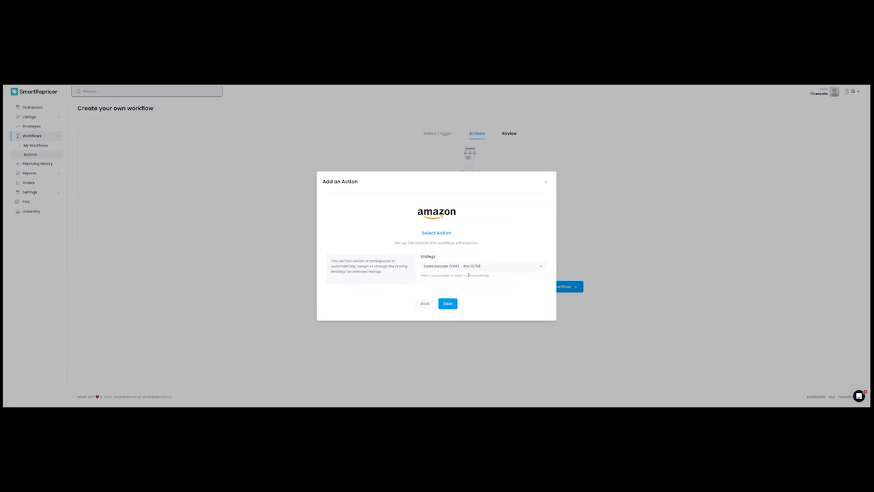
pyautogui.click(448, 305)
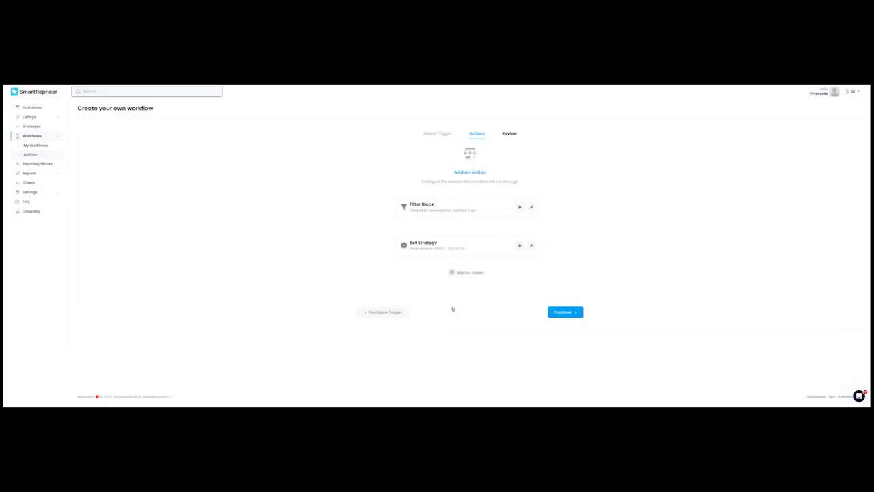
pyautogui.click(564, 312)
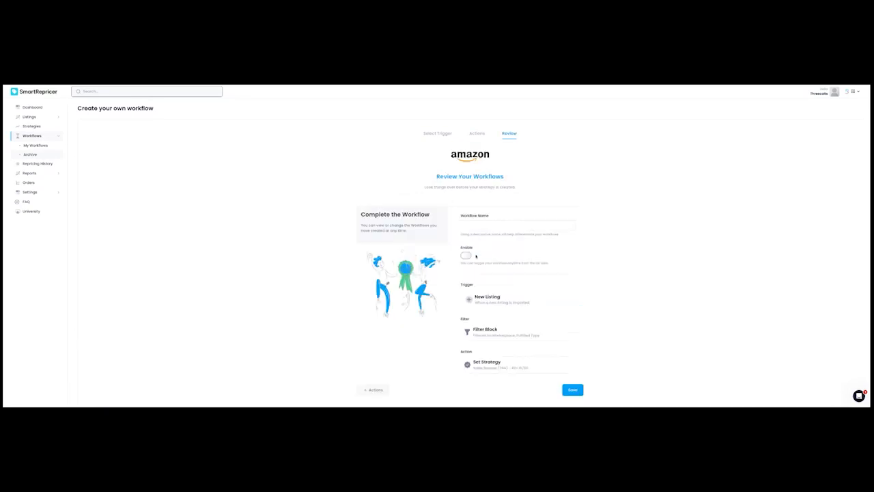
pyautogui.scroll(-1, 508, 269)
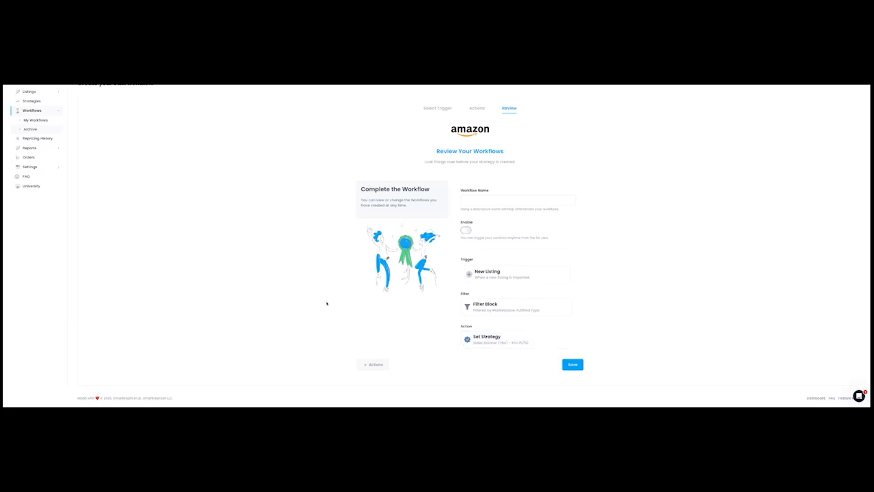
pyautogui.scroll(1, 326, 304)
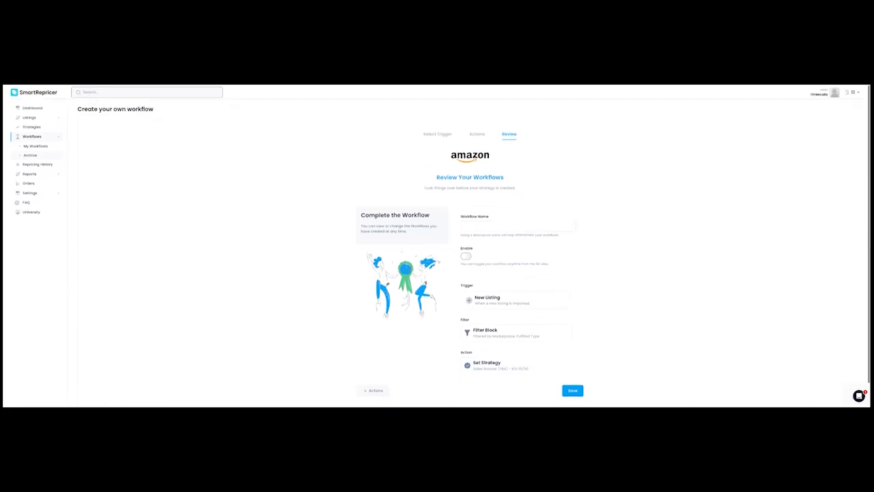
# Look over the workflow archive, start another new workflow, and select A Time of Day Occurs as its trigger.
pyautogui.click(30, 154)
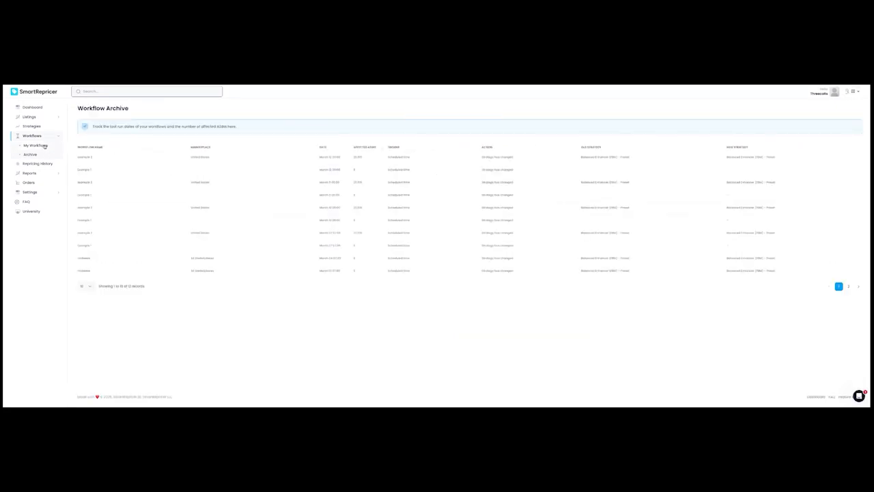
pyautogui.click(35, 145)
pyautogui.click(837, 129)
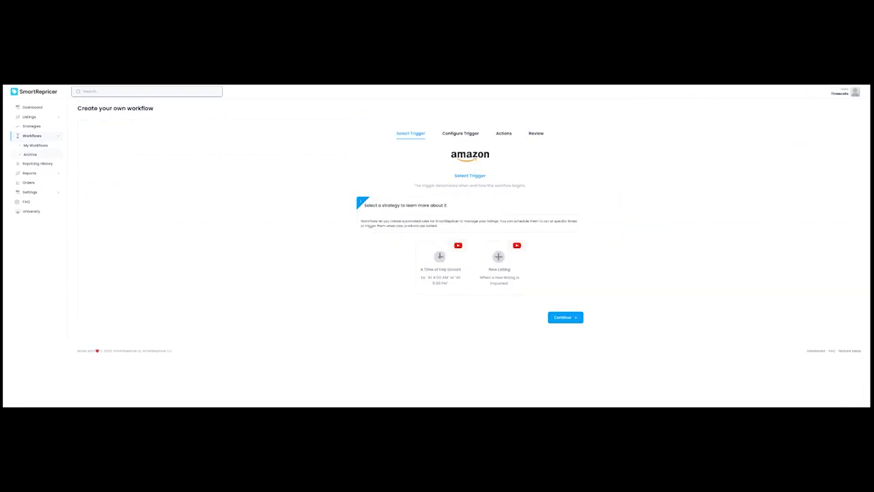
pyautogui.click(440, 276)
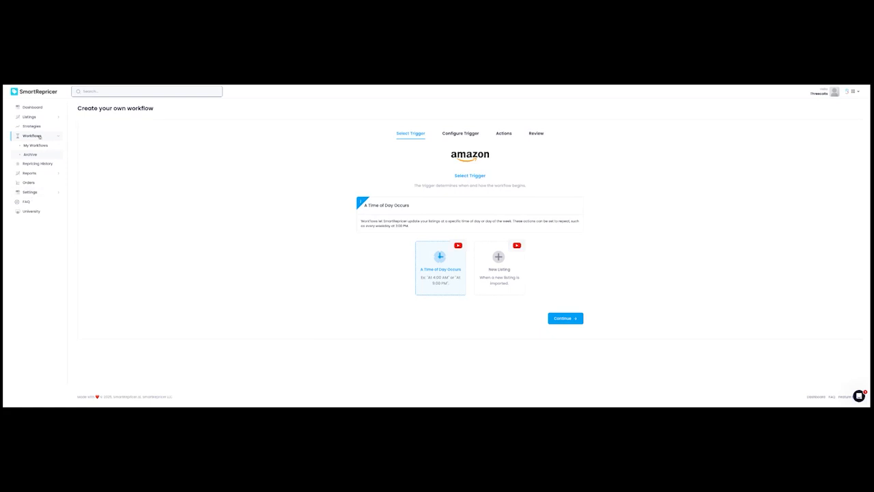
# Open the listing uploads page and examine its template options, the expanded upload rules, and the upload history.
pyautogui.click(29, 116)
pyautogui.click(49, 137)
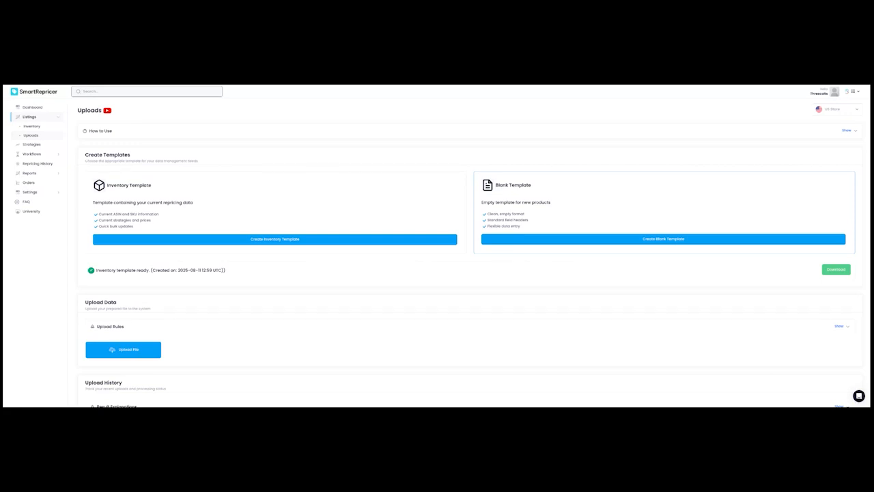
pyautogui.scroll(-1, 328, 256)
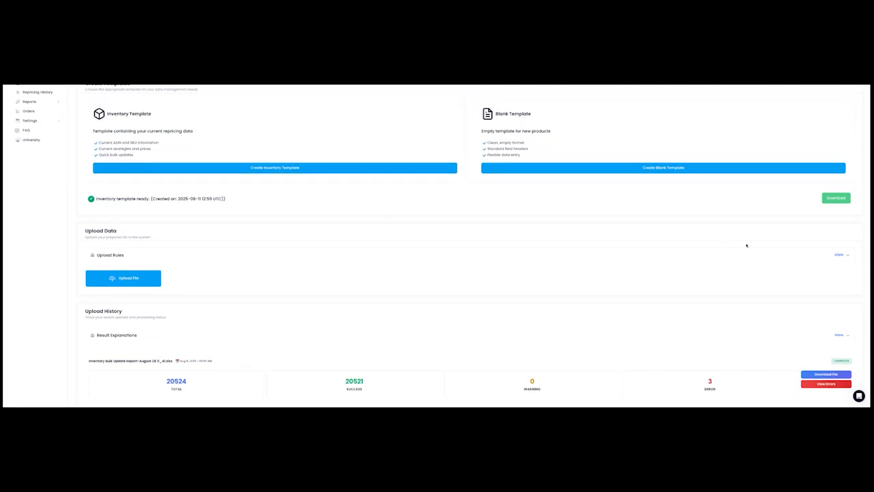
pyautogui.click(840, 255)
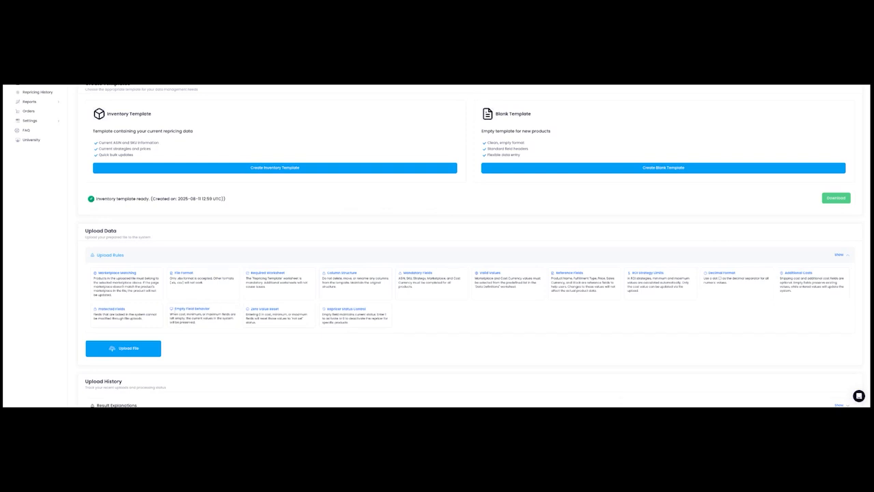
pyautogui.scroll(-1, 437, 246)
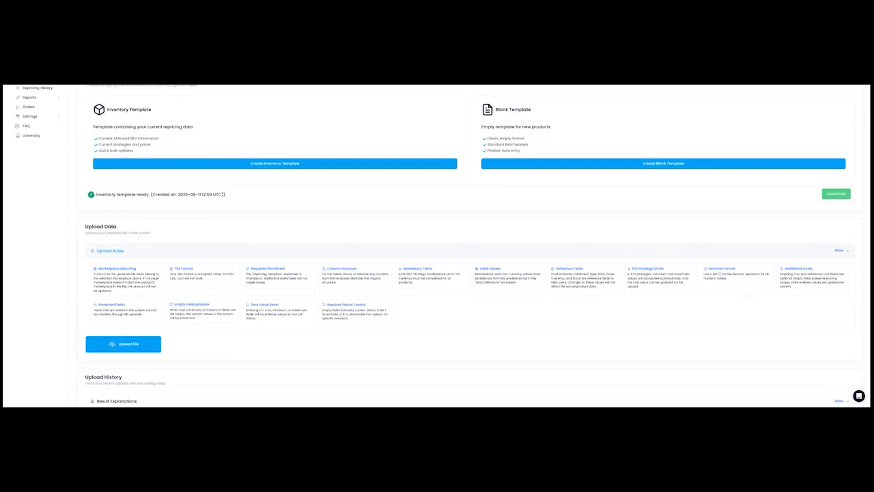
pyautogui.scroll(-3, 195, 338)
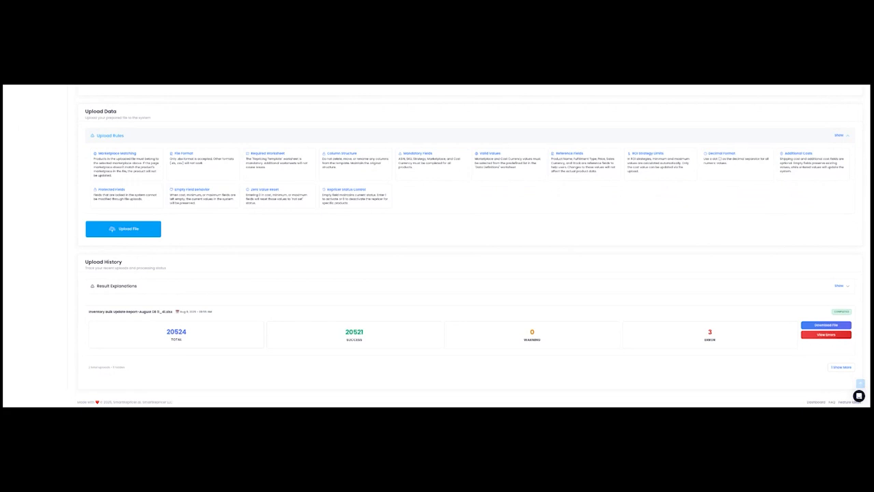
pyautogui.scroll(-1, 191, 314)
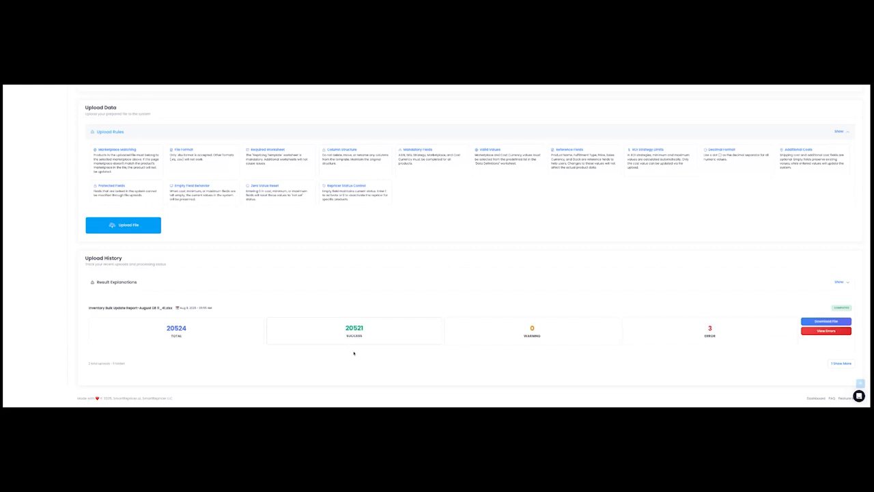
# Expand the result explanations in the upload history and review them against the latest bulk update report.
pyautogui.click(239, 288)
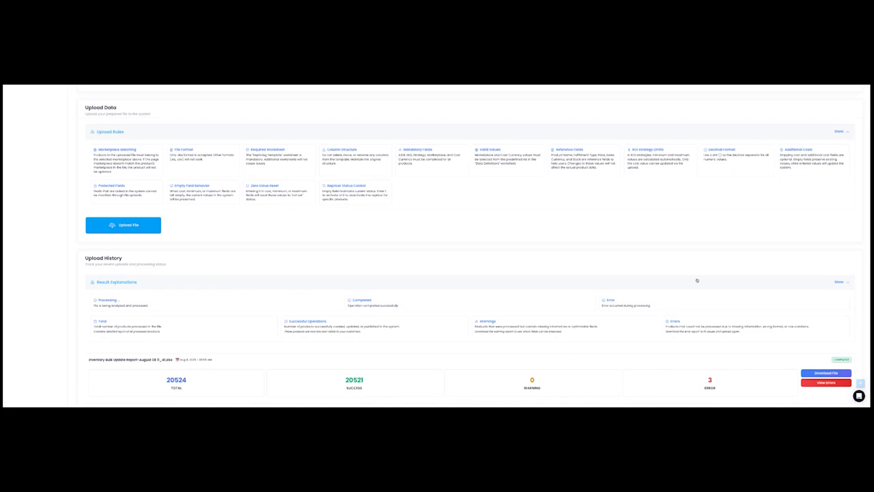
pyautogui.scroll(-2, 696, 280)
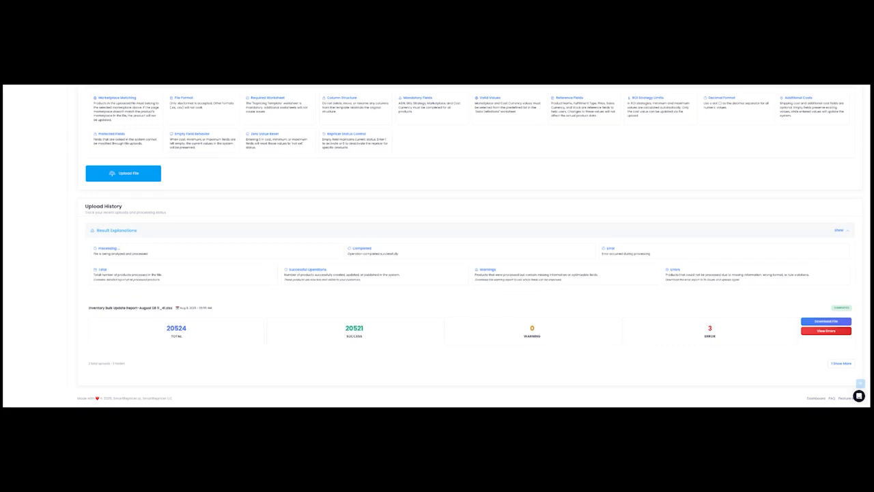
pyautogui.scroll(5, 473, 246)
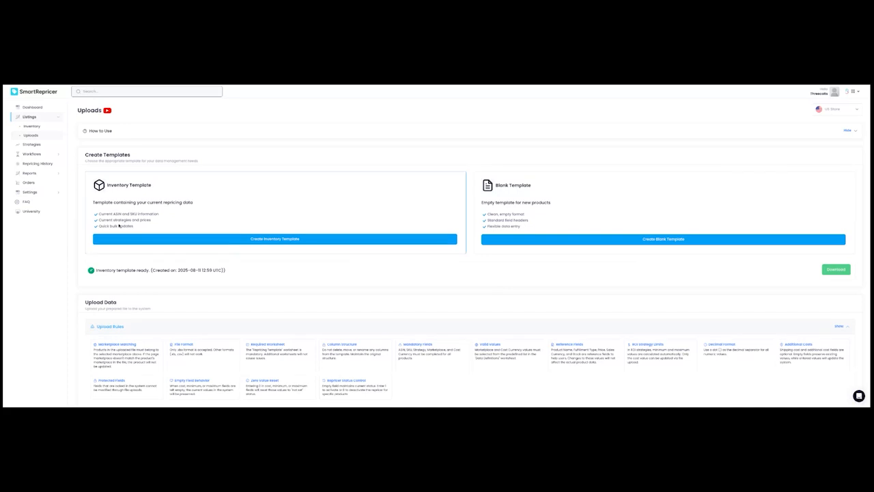
# Open the integrations settings and look over the connection options for the Canada marketplace, including SellerRunning.
pyautogui.click(52, 194)
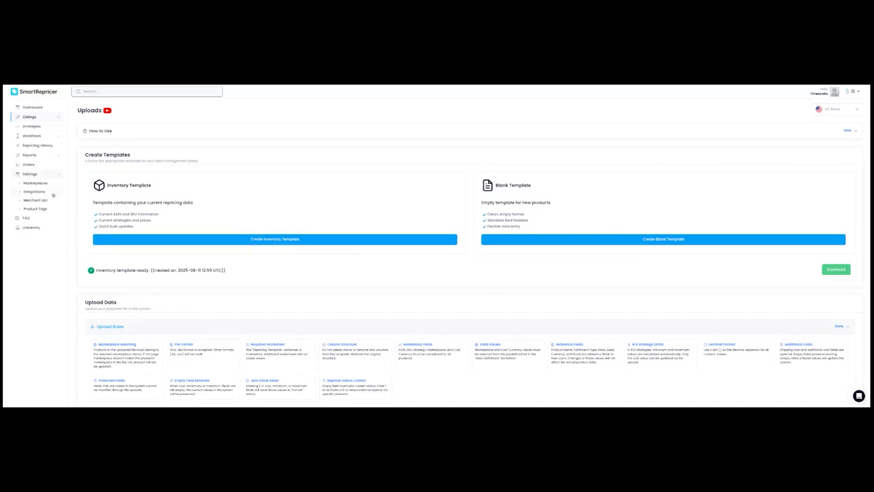
pyautogui.click(53, 194)
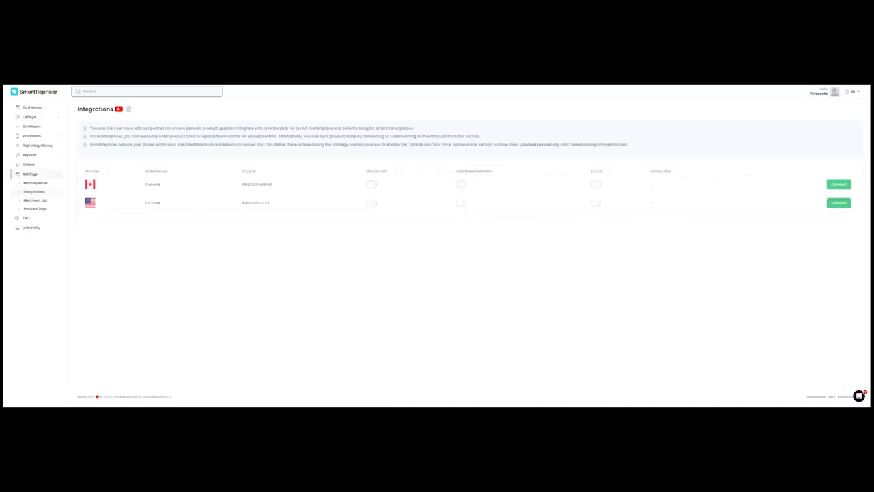
pyautogui.click(839, 184)
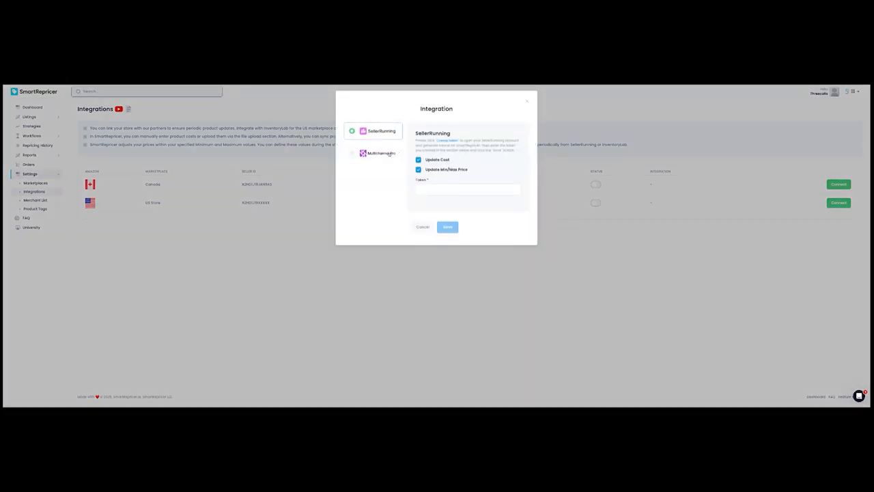
pyautogui.click(540, 112)
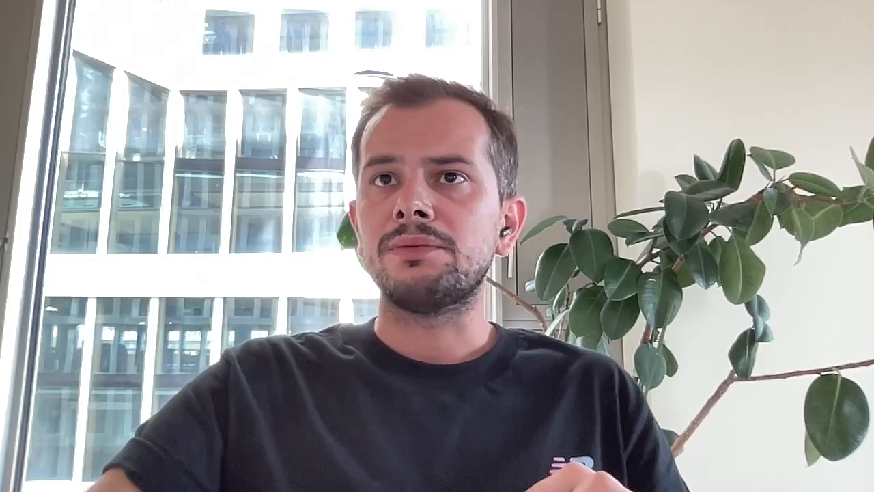